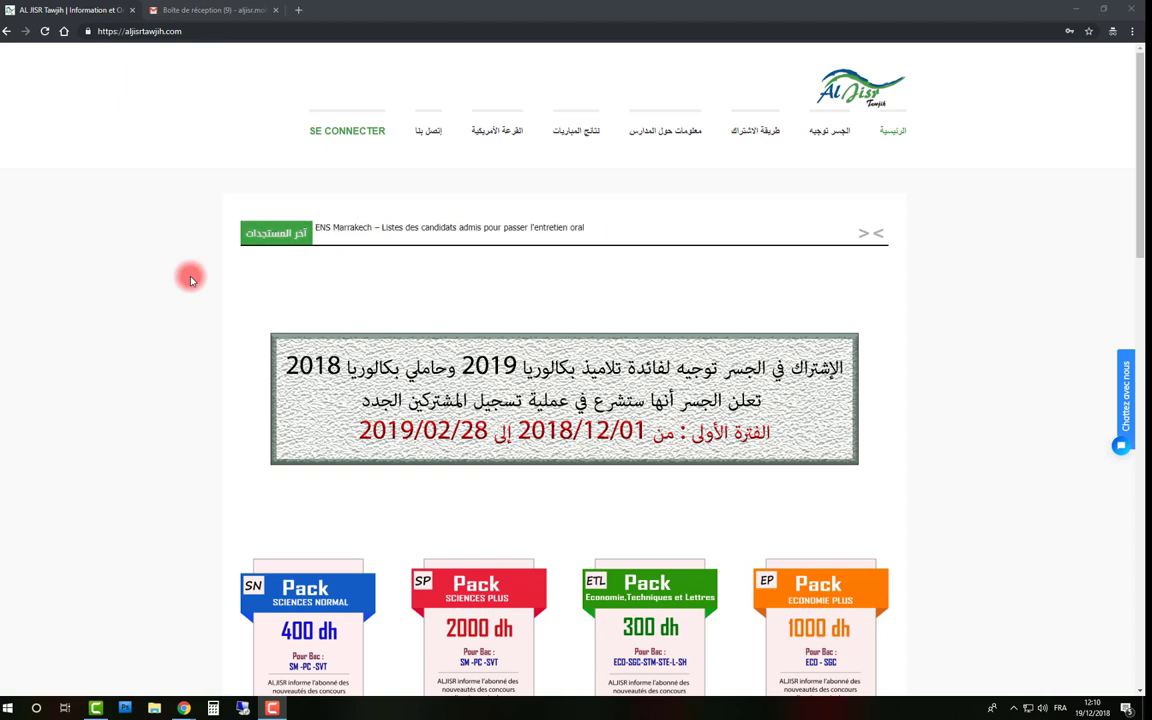
# Open the 400 dh Pack Sciences Normal page, scroll through its 2019 contract, and go to its registration
pyautogui.scroll(-3, 192, 281)
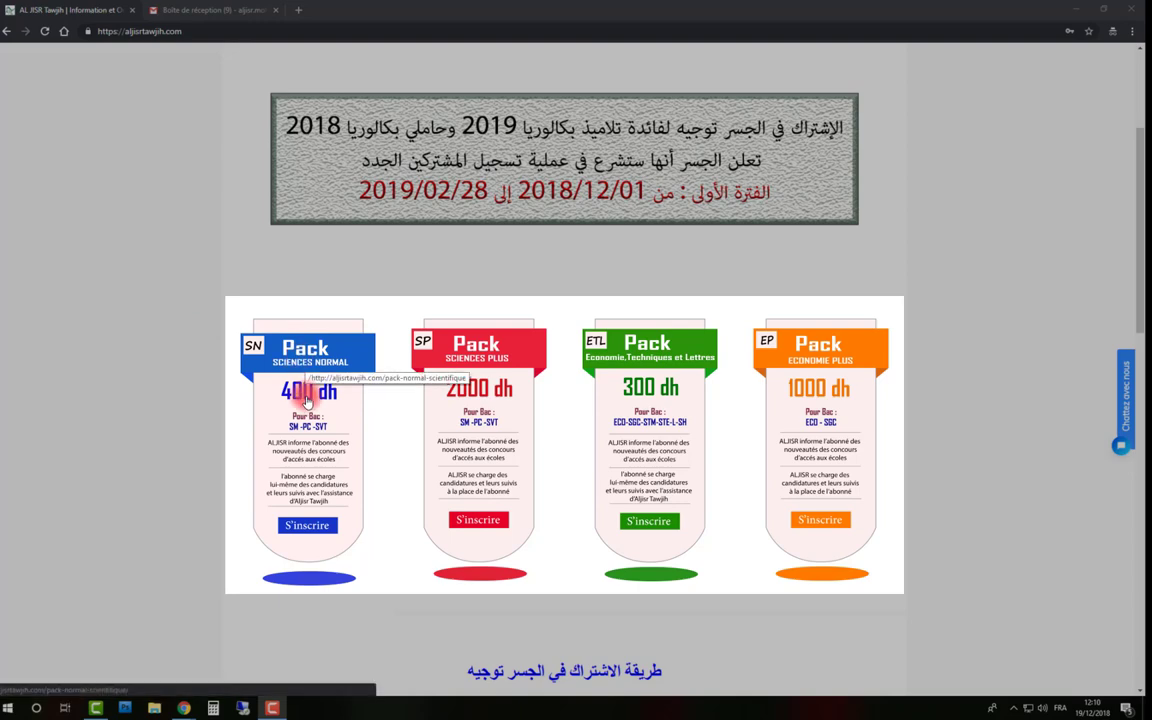
pyautogui.click(308, 400)
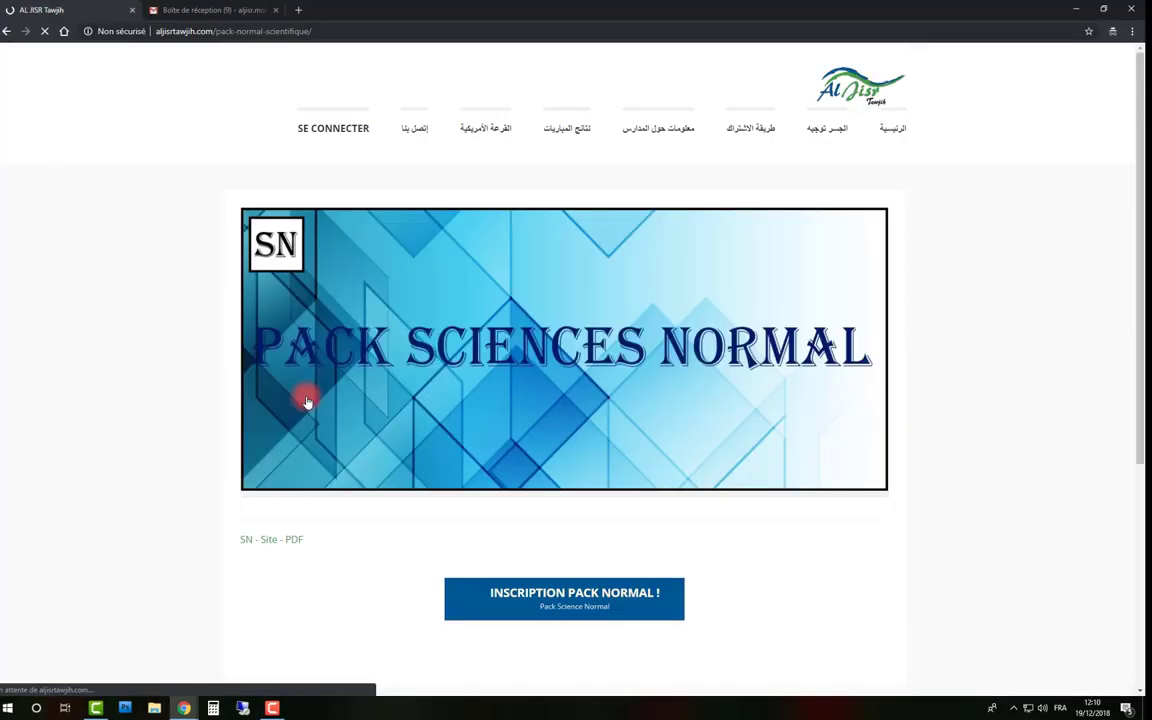
pyautogui.scroll(-5, 308, 400)
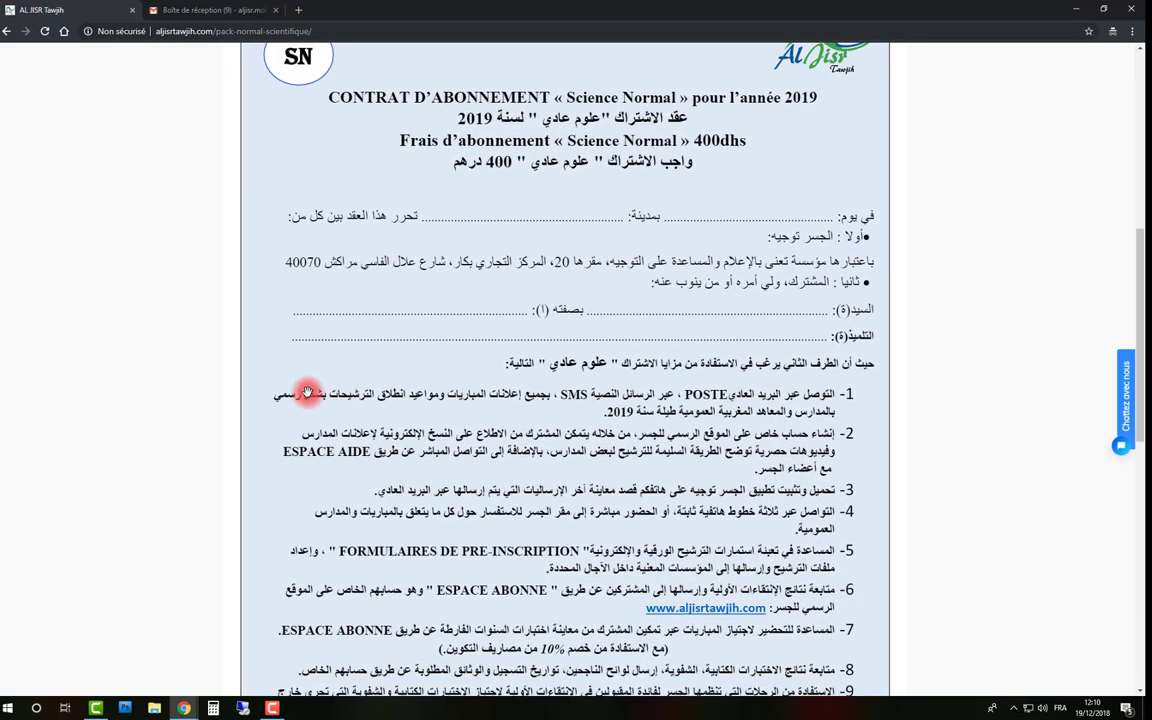
pyautogui.scroll(-5, 308, 392)
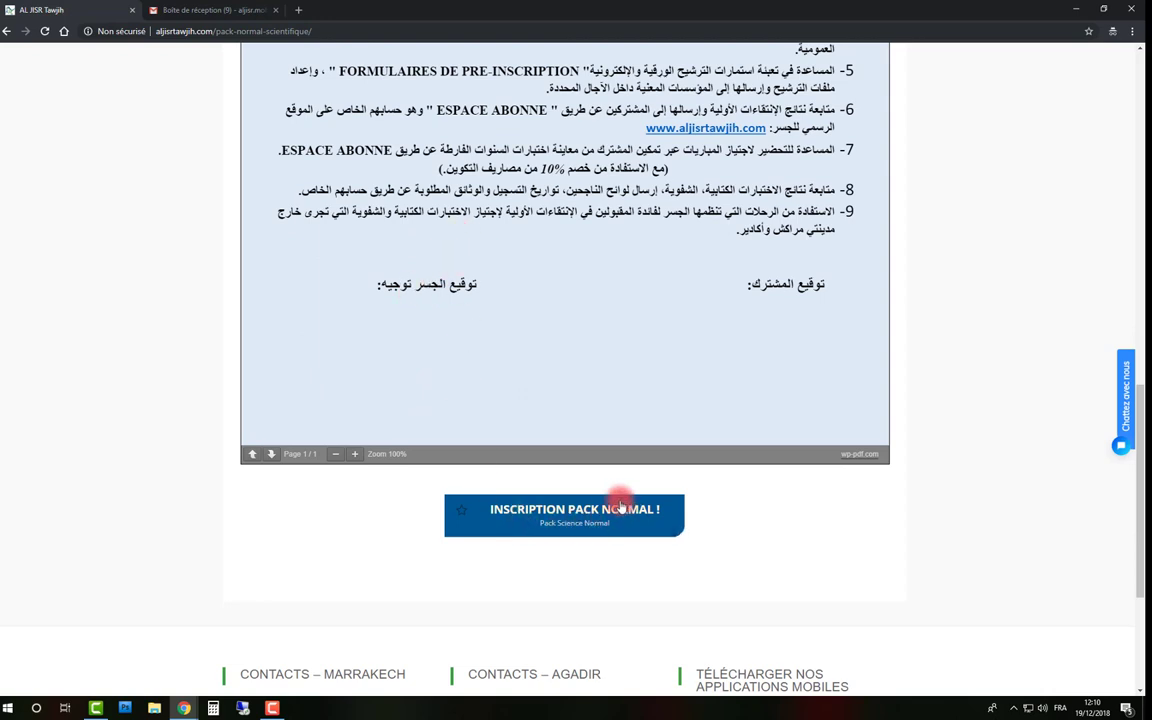
pyautogui.click(584, 522)
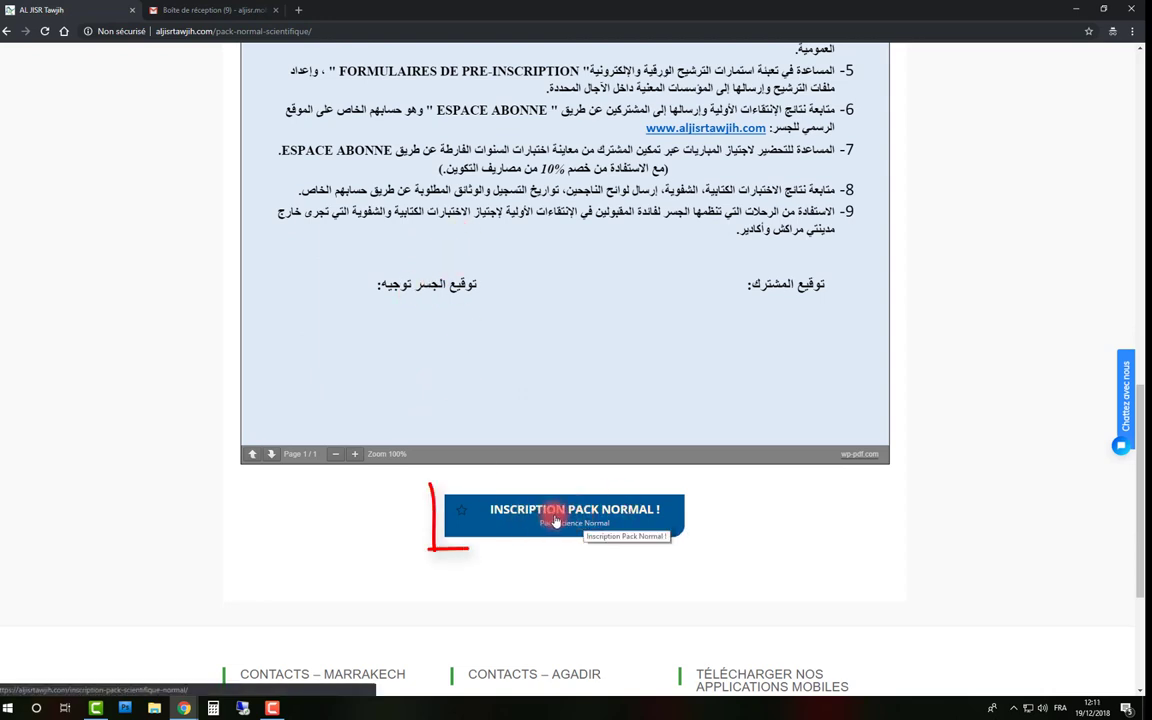
pyautogui.click(557, 520)
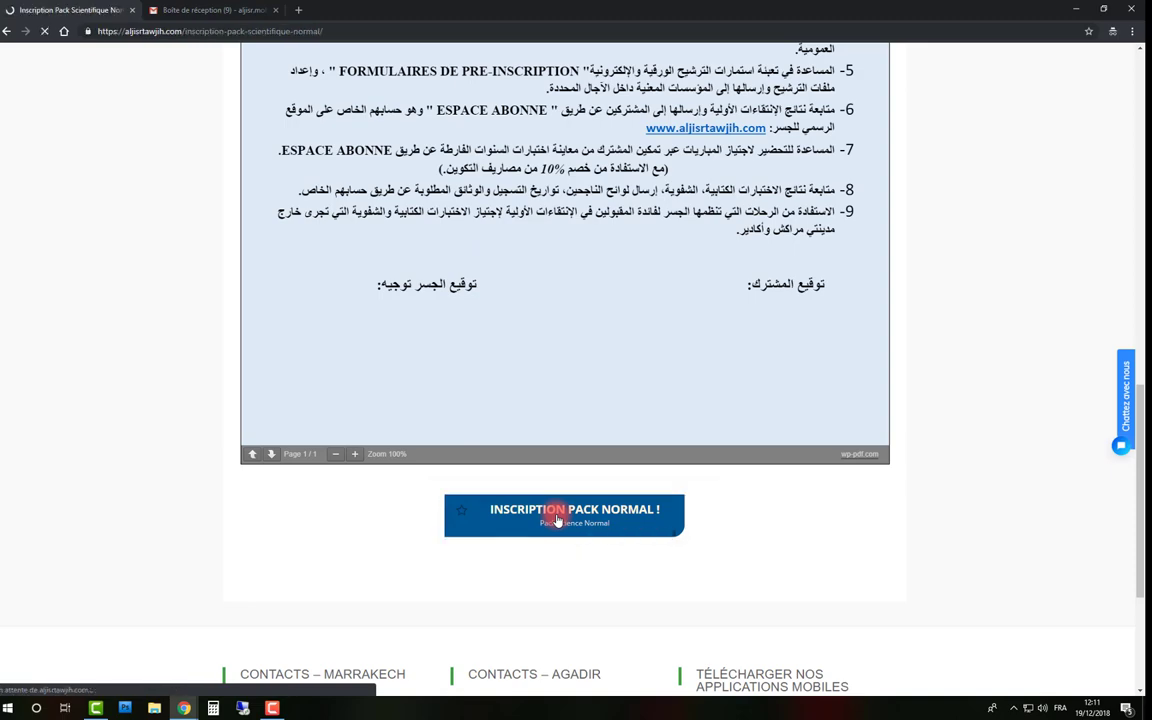
# Enter the account e-mail address and the password with its confirmation
pyautogui.scroll(-5, 557, 520)
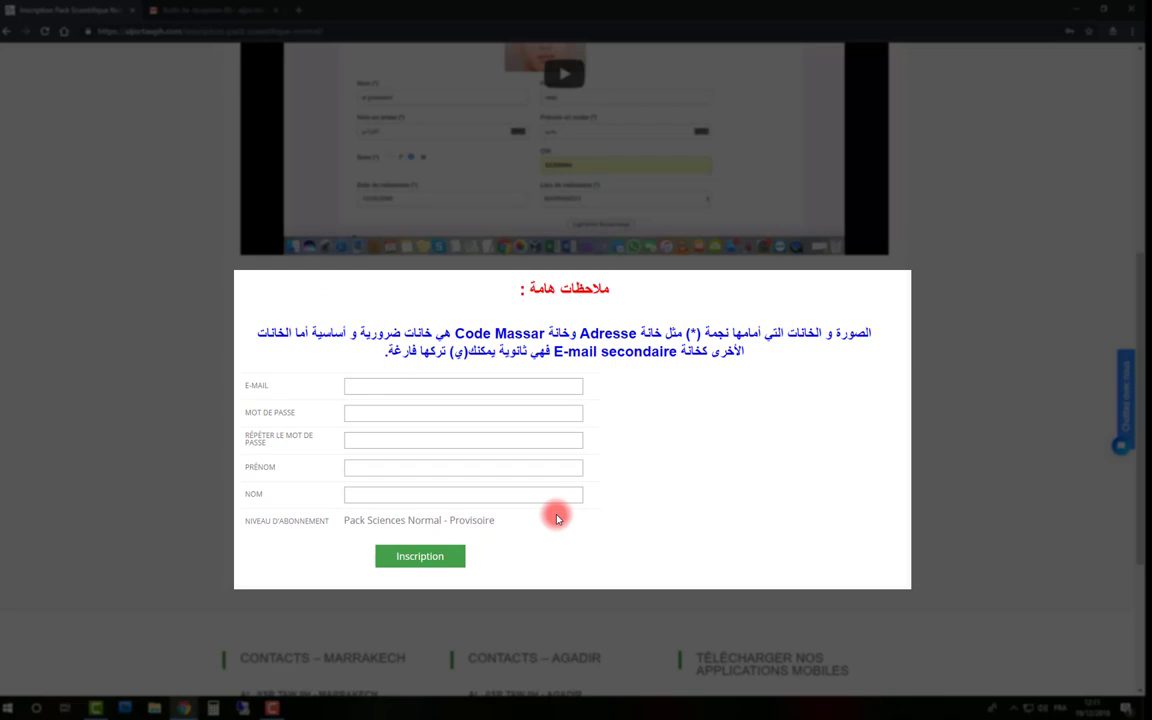
pyautogui.click(478, 380)
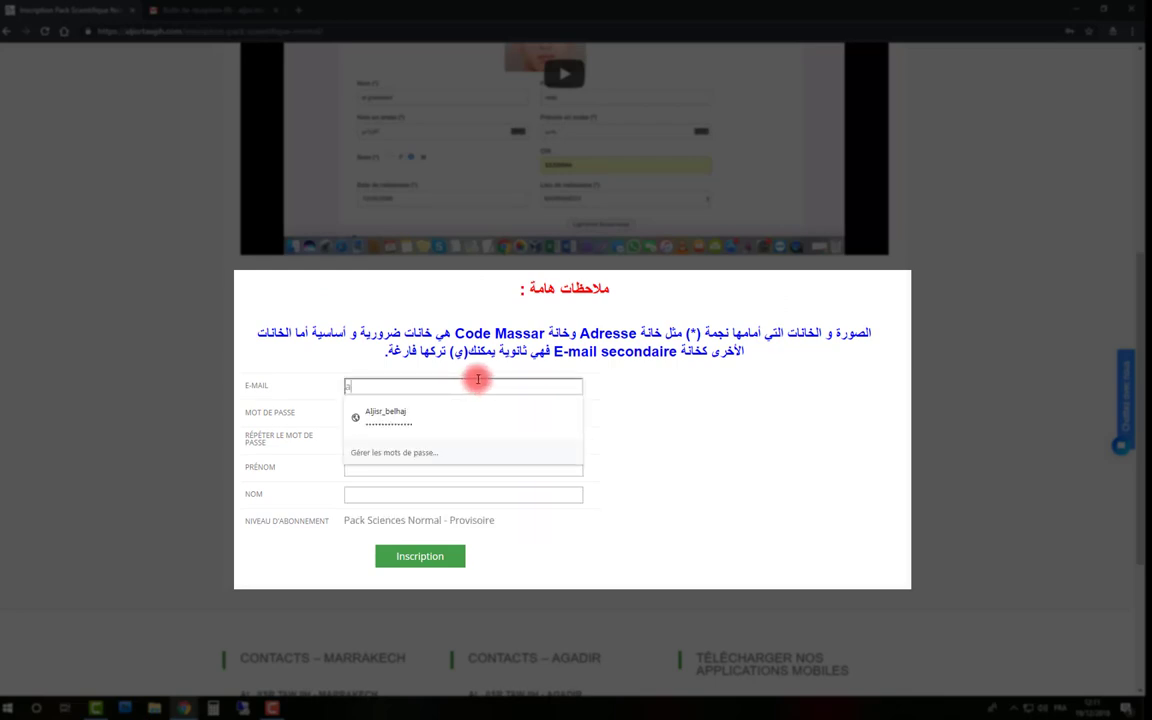
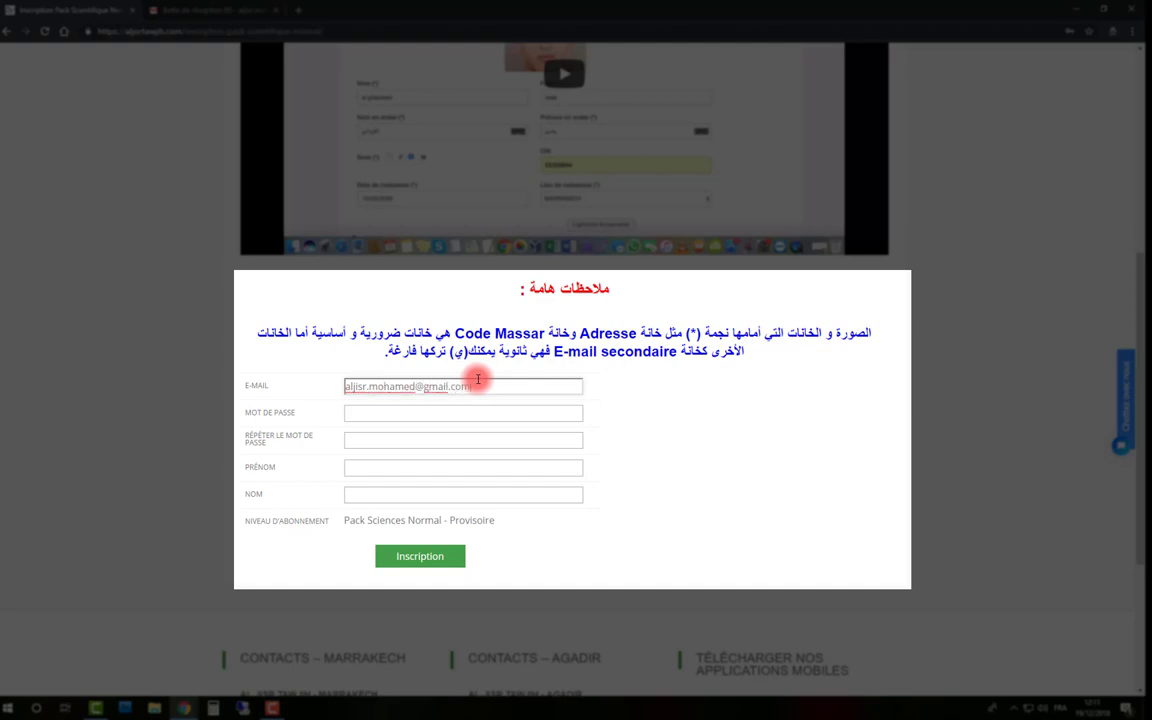
pyautogui.press('Tab')
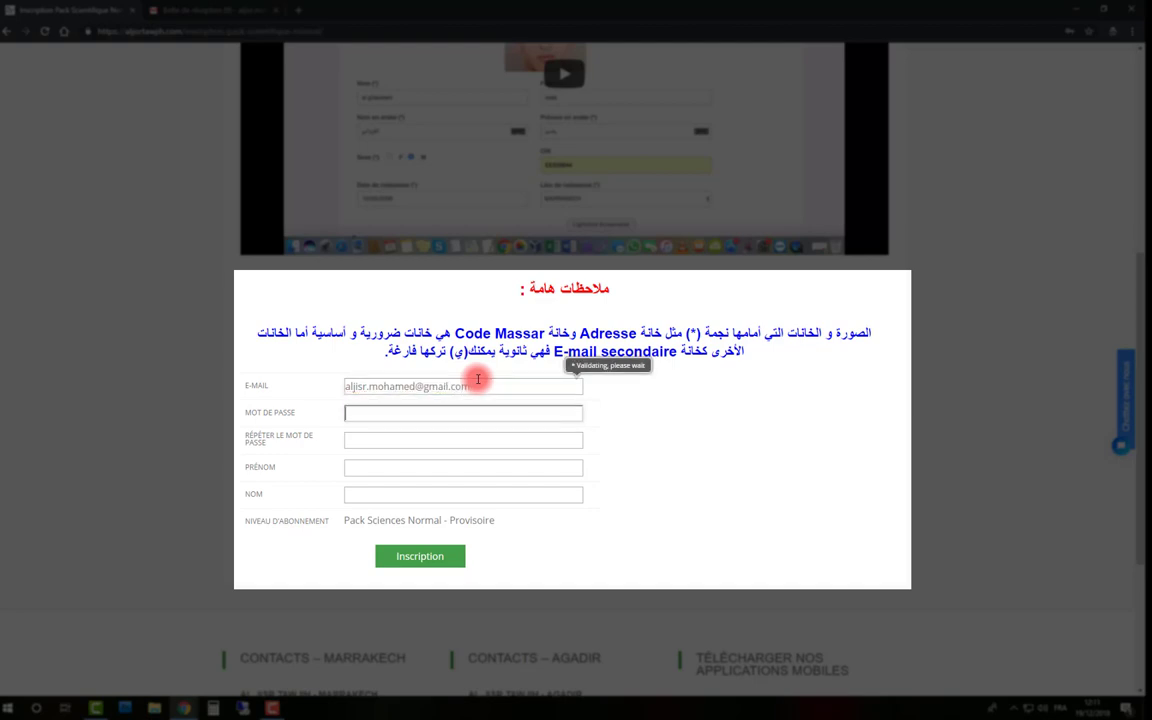
pyautogui.press('Tab')
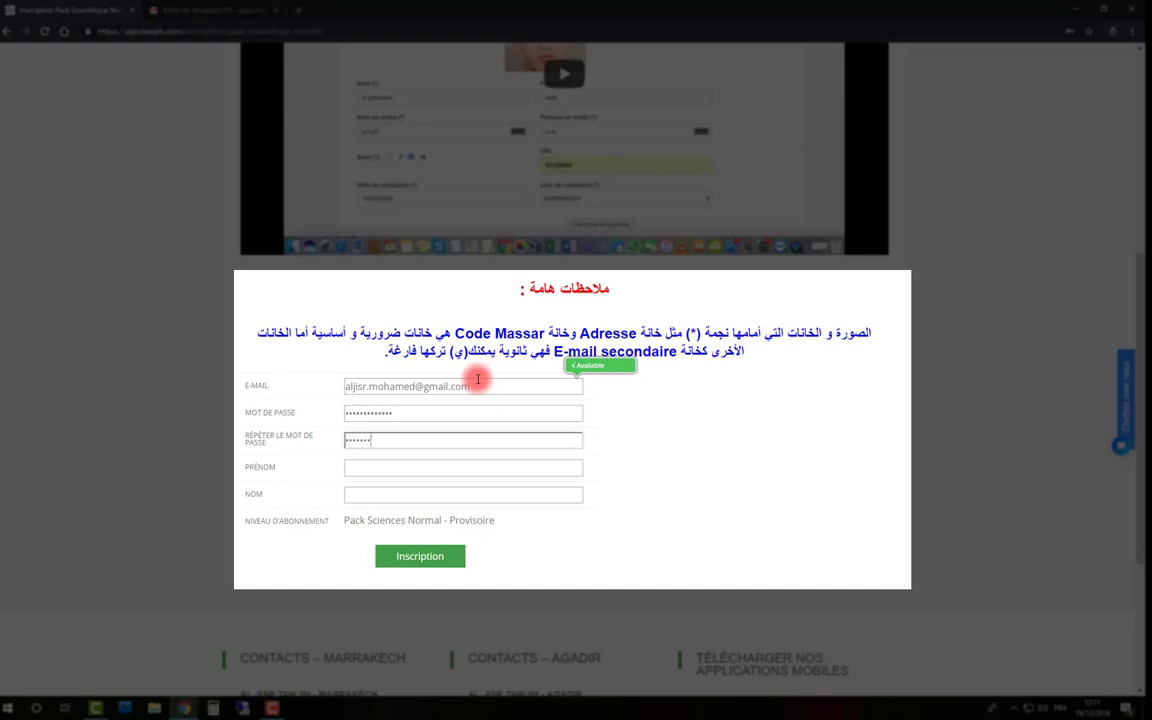
pyautogui.write('******')
# Fill in the student's first and last name and submit the Pack Sciences Normal registration
pyautogui.press('Tab')
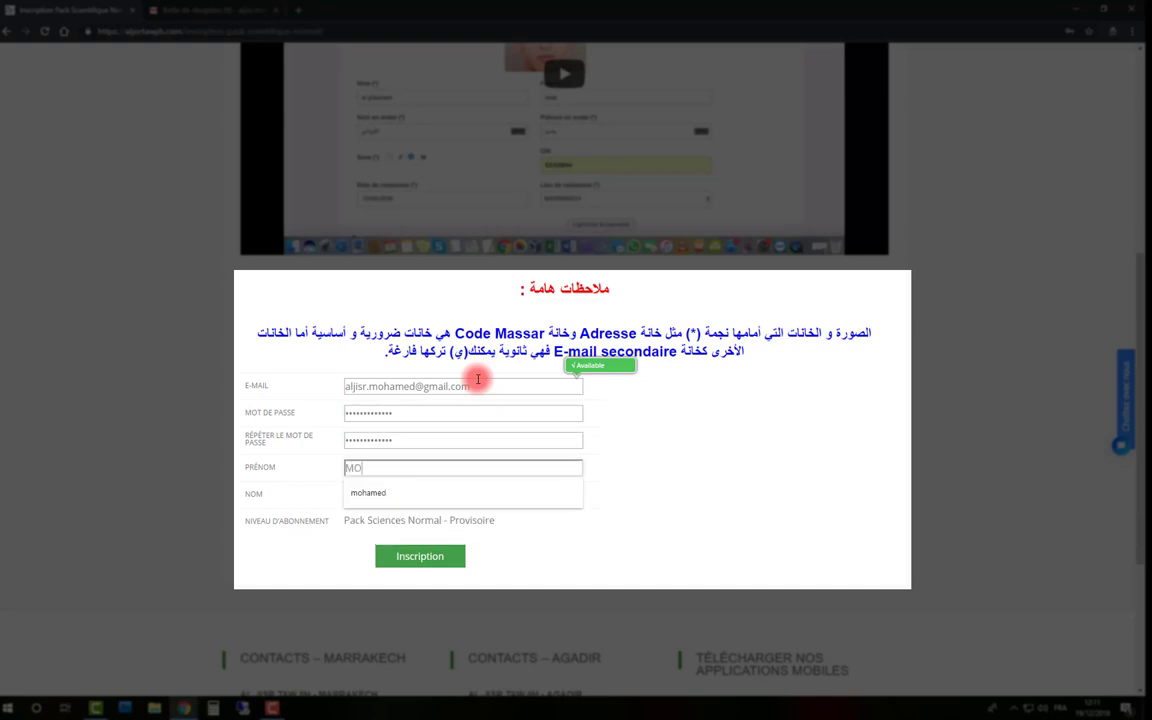
pyautogui.press('Tab')
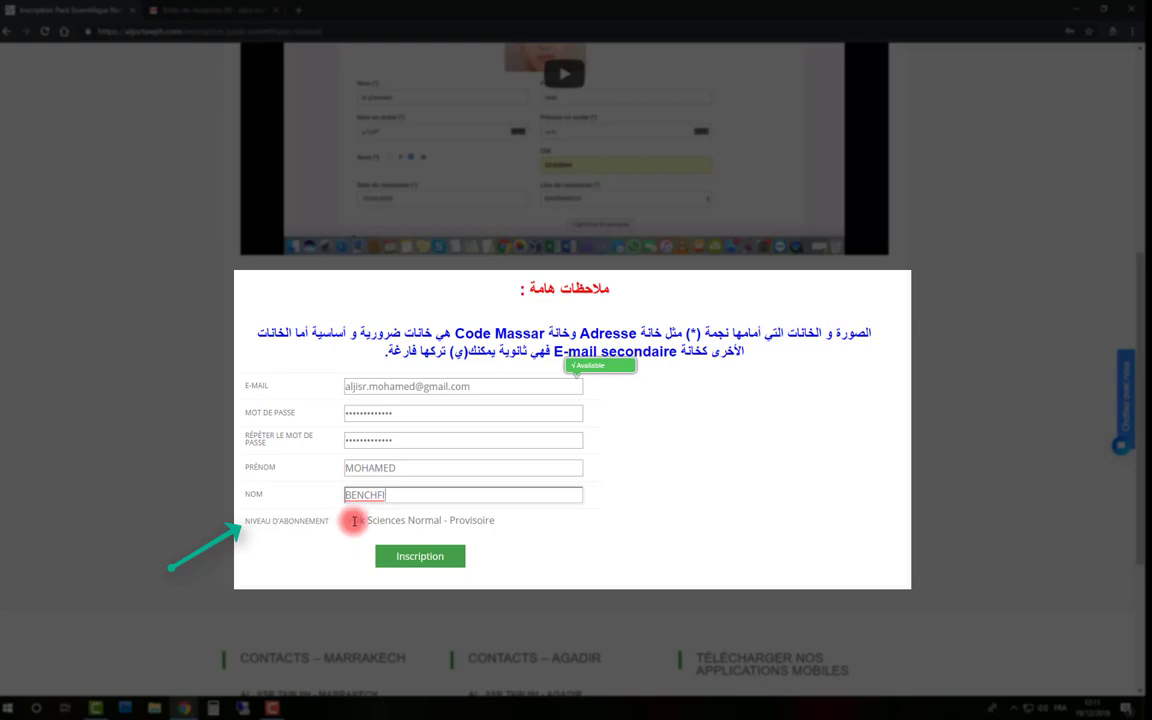
pyautogui.moveTo(495, 521); pyautogui.dragTo(345, 521)
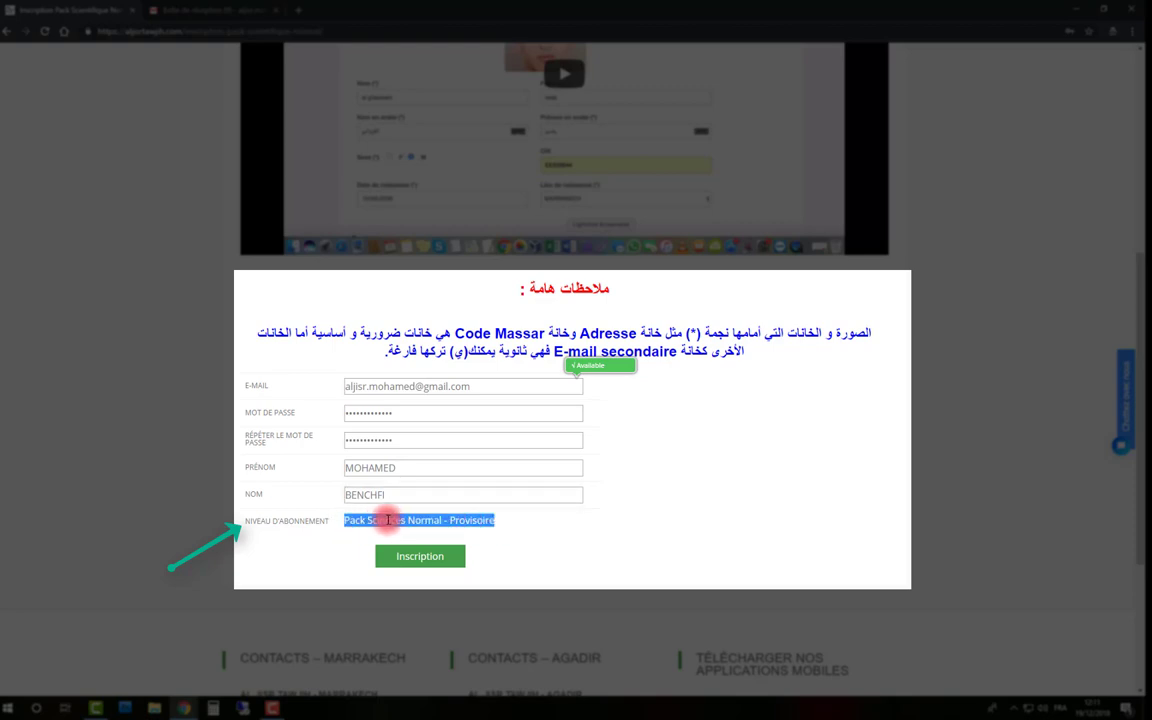
pyautogui.click(483, 553)
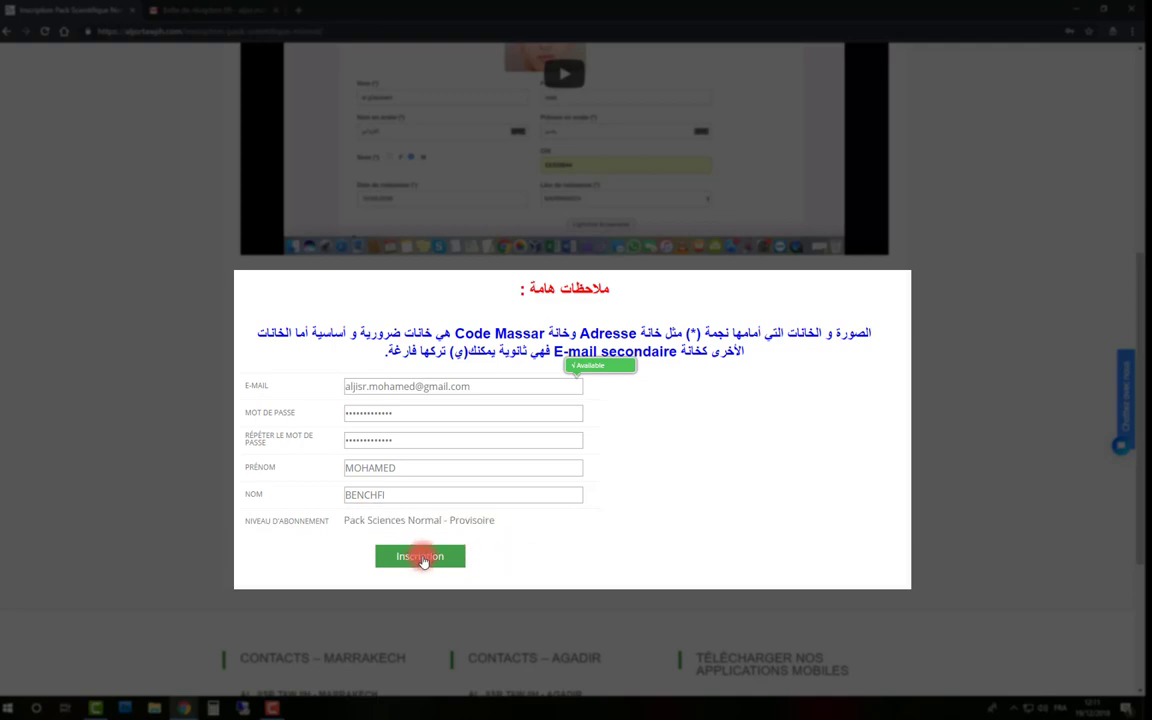
pyautogui.click(423, 558)
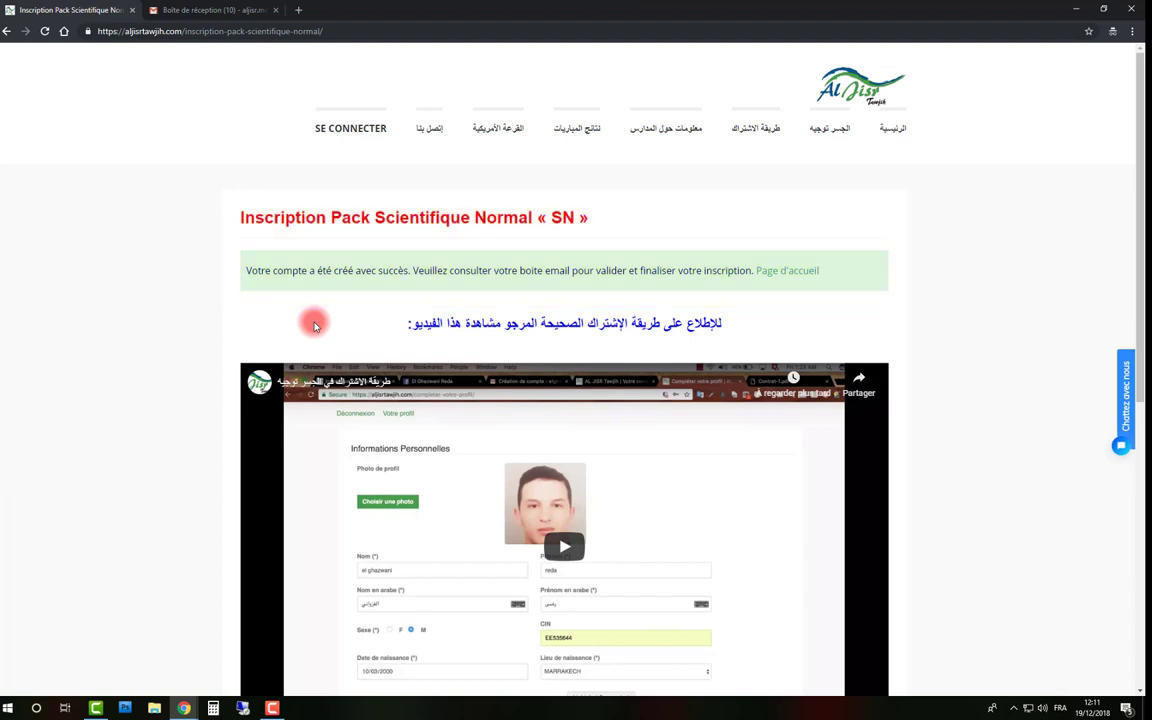
# In Gmail, open the Création de compte email and follow its Activation et connexion link
pyautogui.click(195, 11)
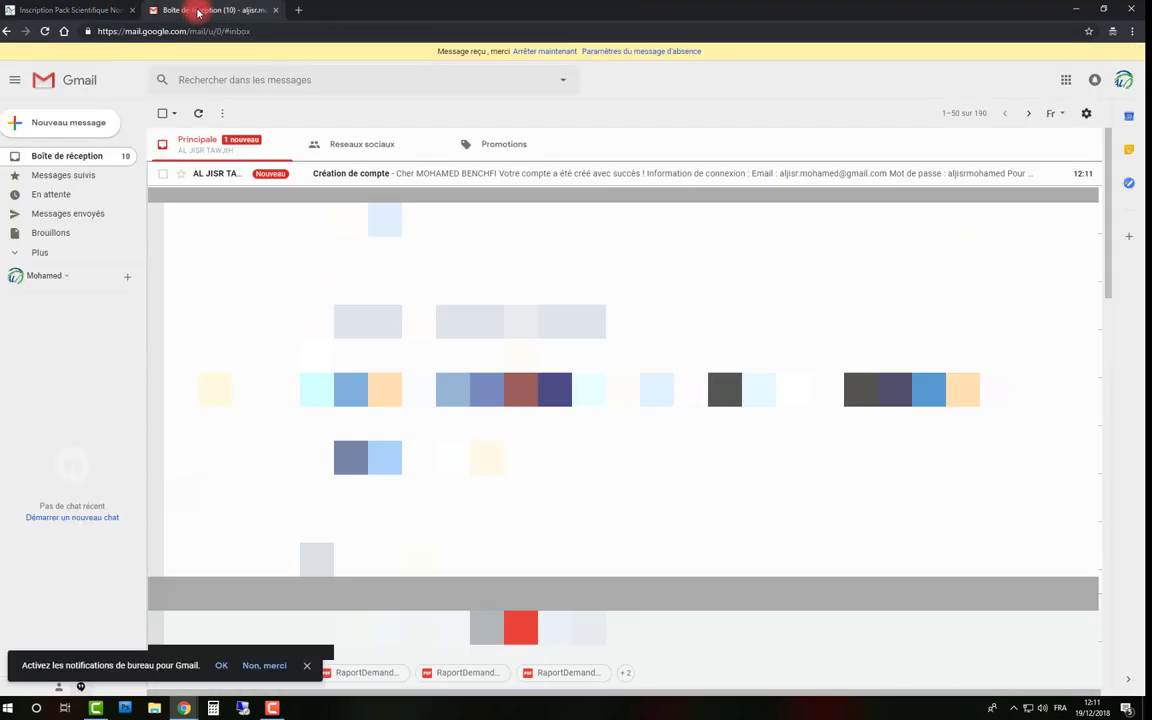
pyautogui.click(283, 180)
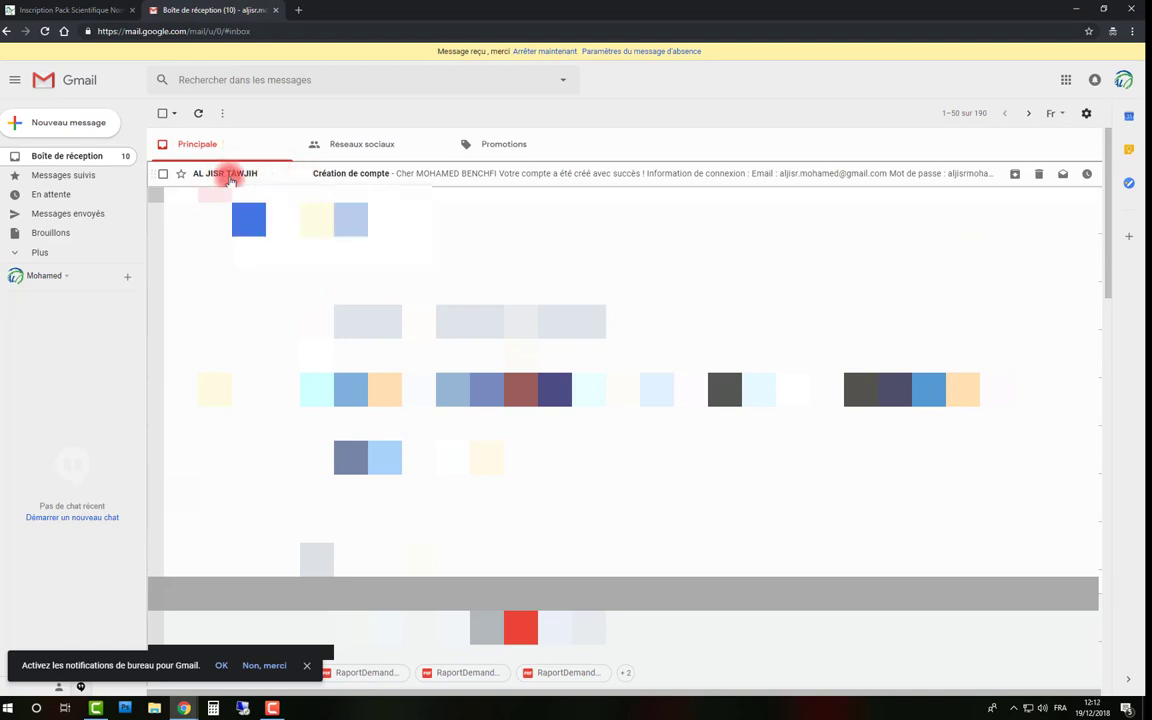
pyautogui.click(290, 174)
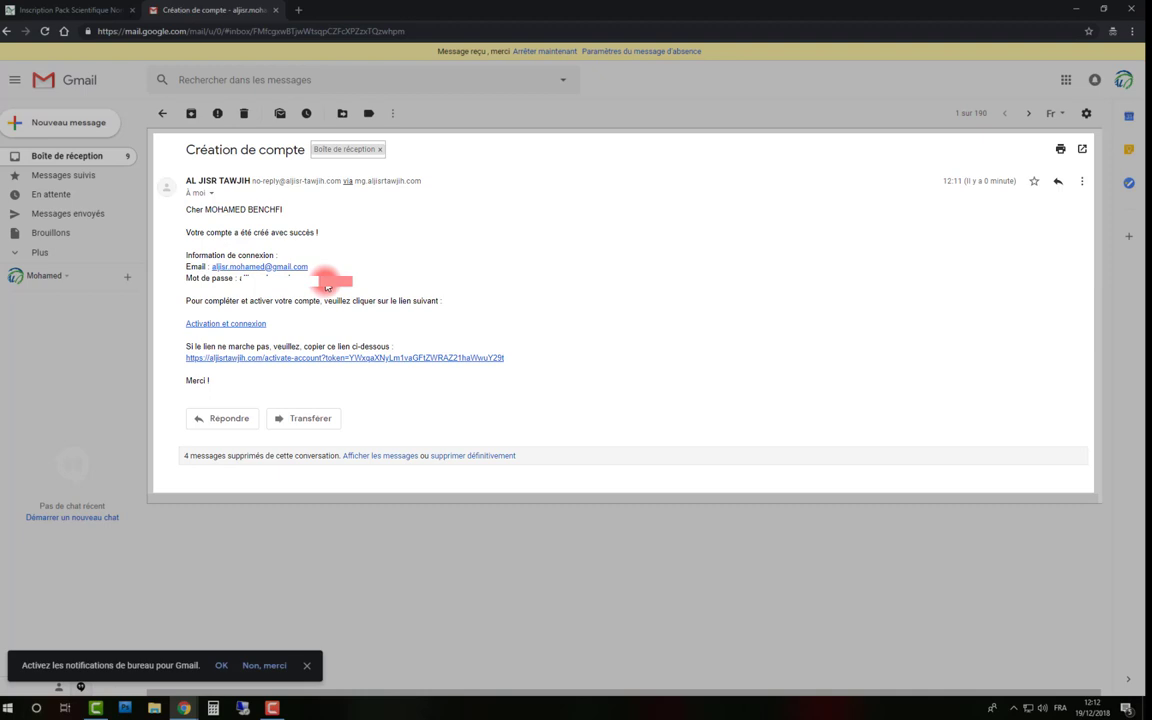
pyautogui.click(227, 325)
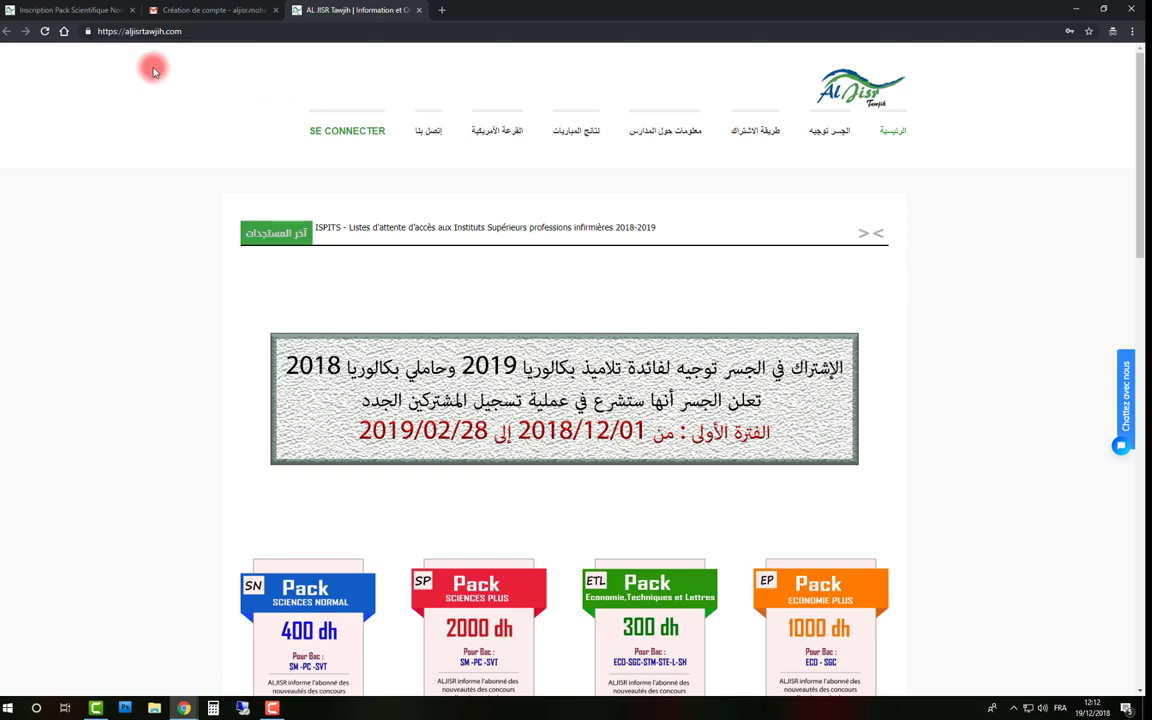
# Log in to the subscriber area with the new account's e-mail and password
pyautogui.click(338, 130)
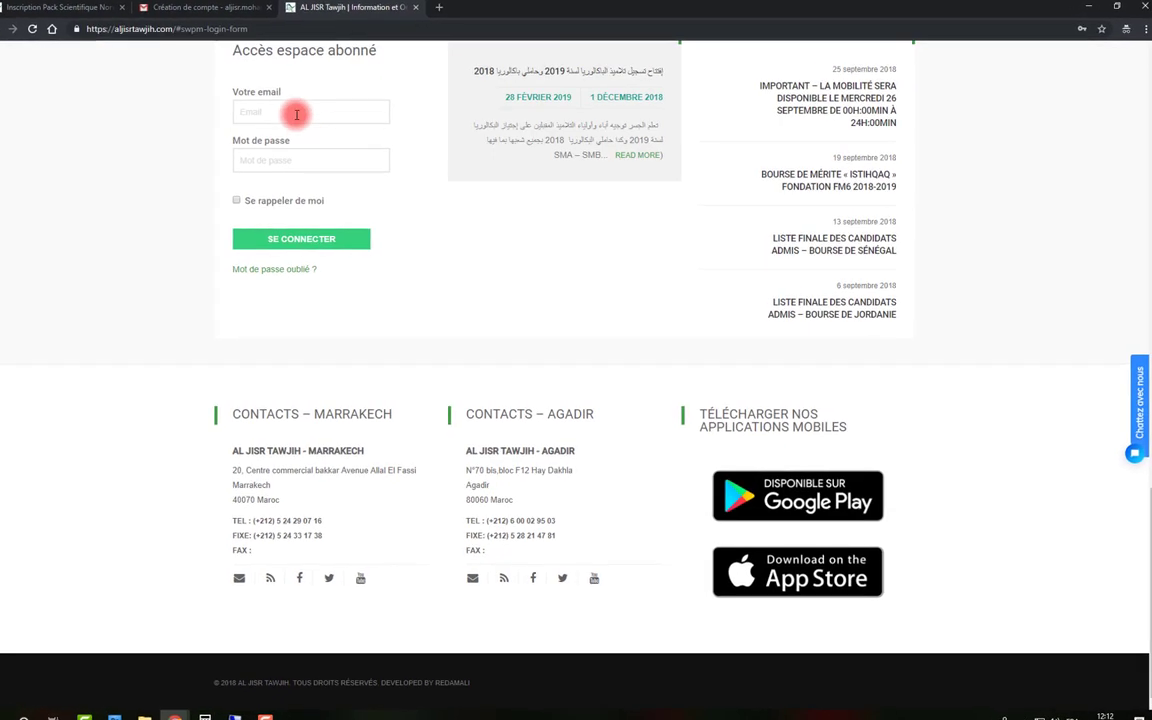
pyautogui.click(297, 115)
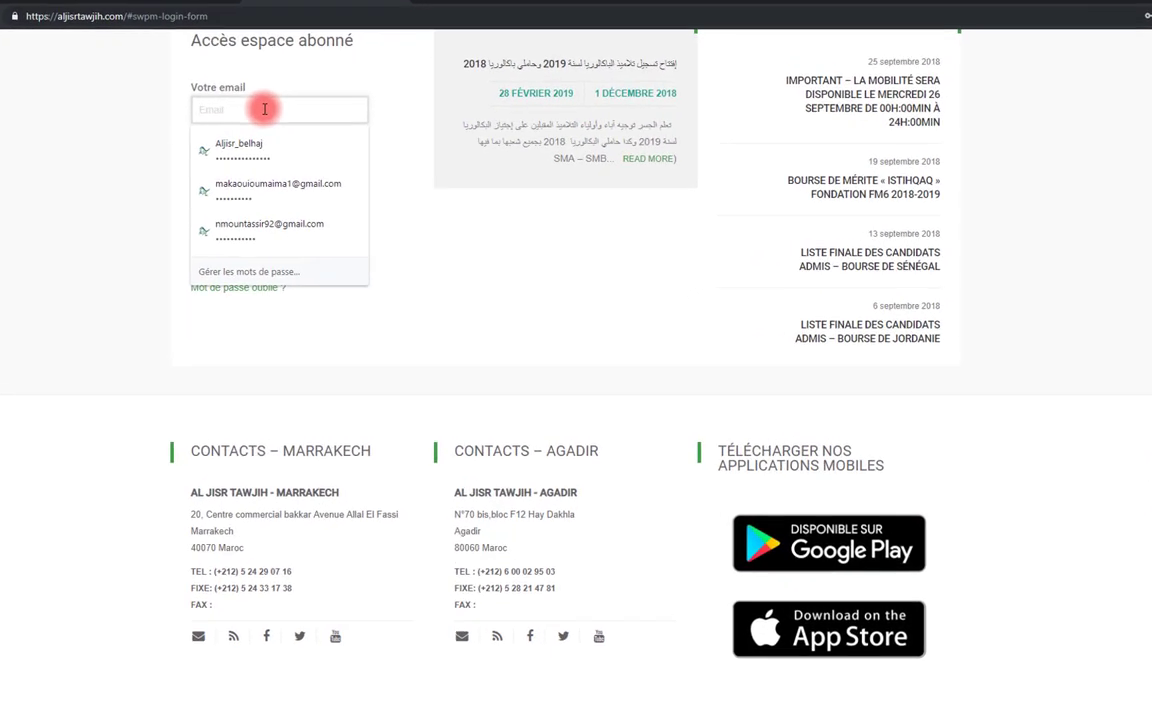
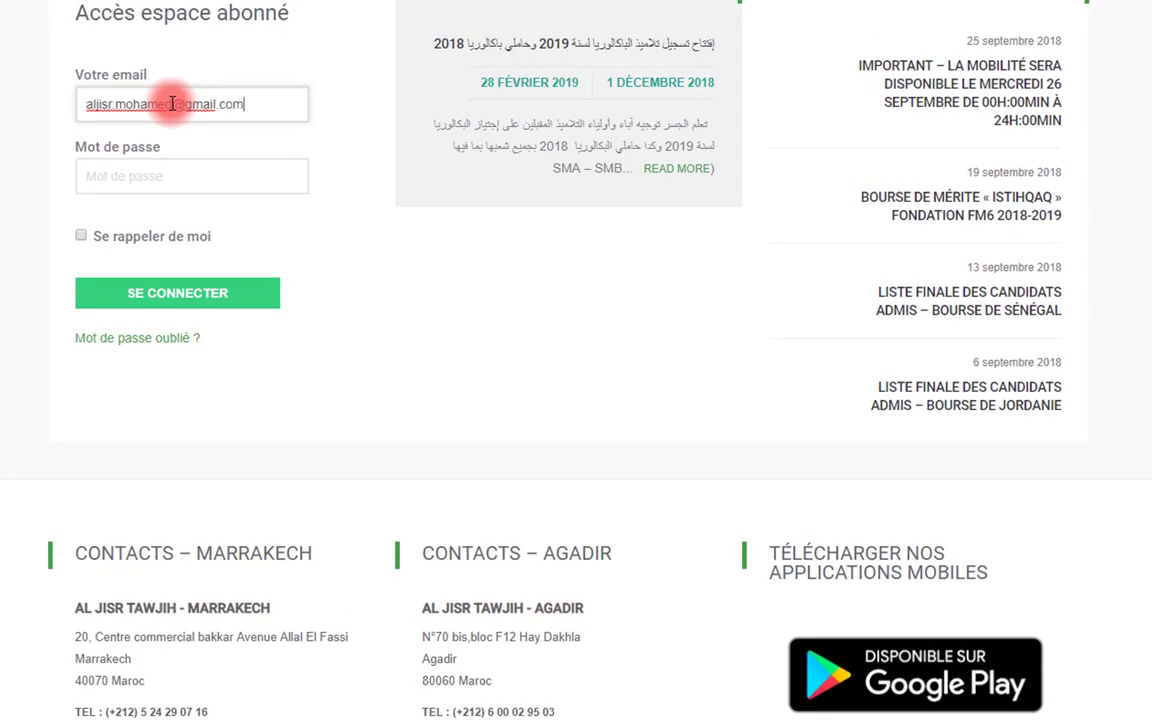
pyautogui.press('Tab')
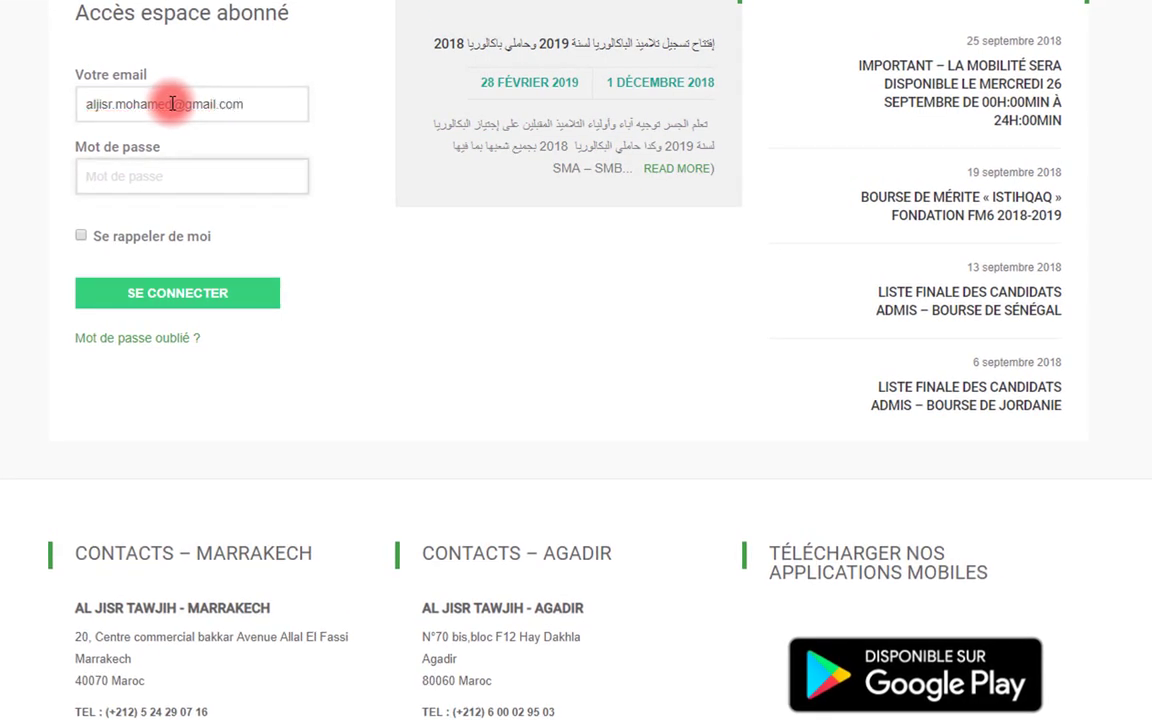
pyautogui.write('••')
pyautogui.click(163, 295)
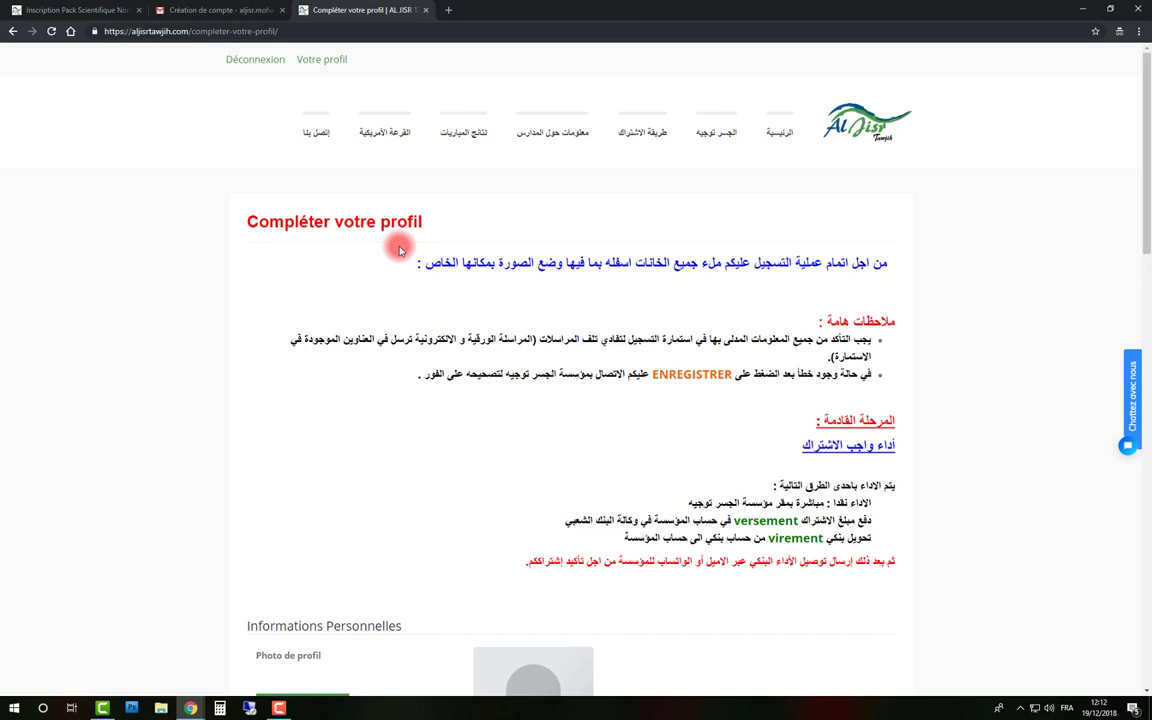
# Upload the PHOTO image from the Bureau folder as the profile photo
pyautogui.scroll(-5, 400, 250)
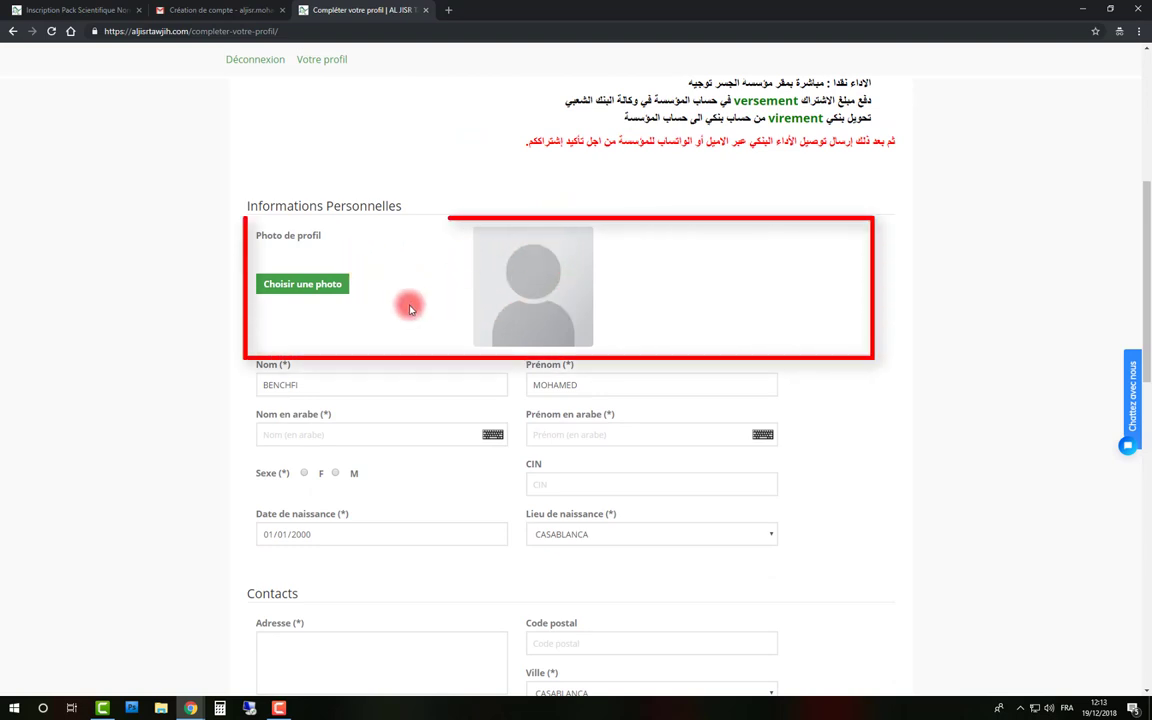
pyautogui.click(297, 287)
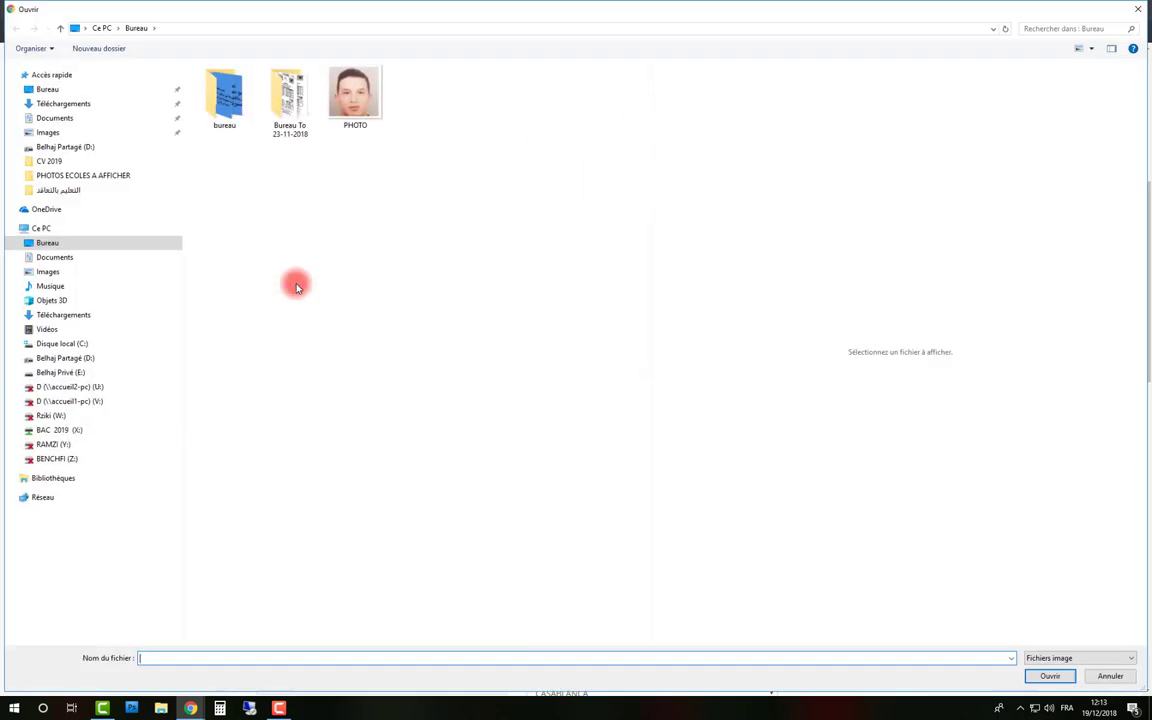
pyautogui.click(352, 78)
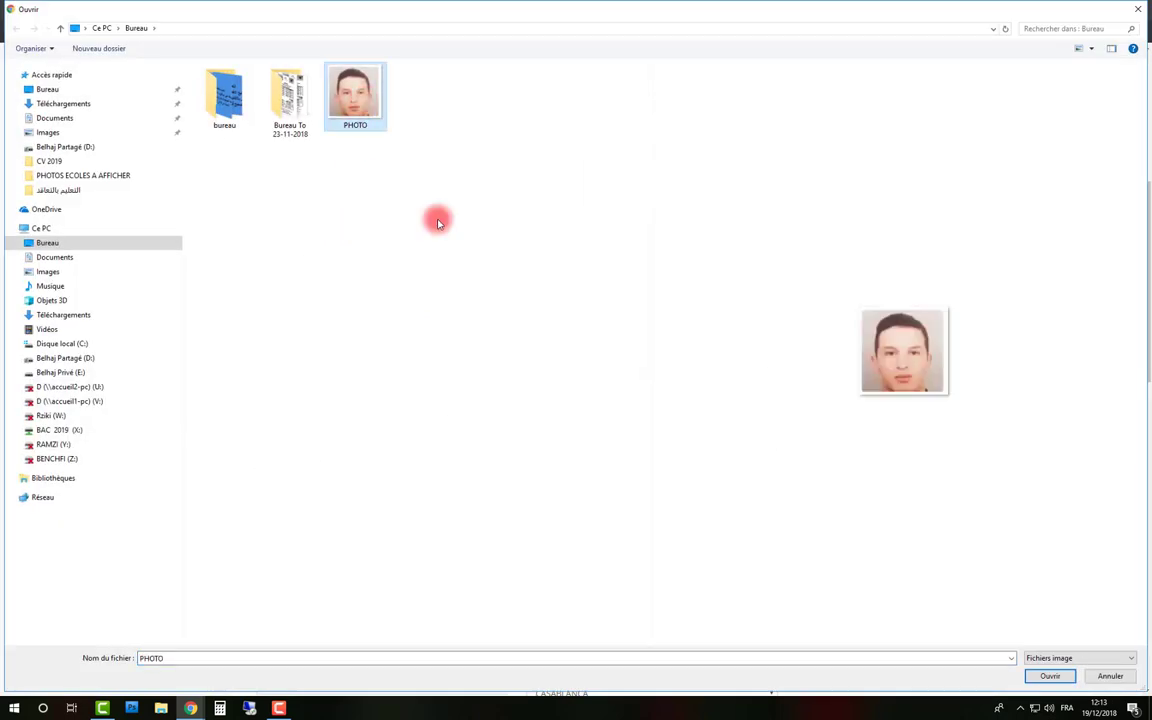
pyautogui.click(1040, 677)
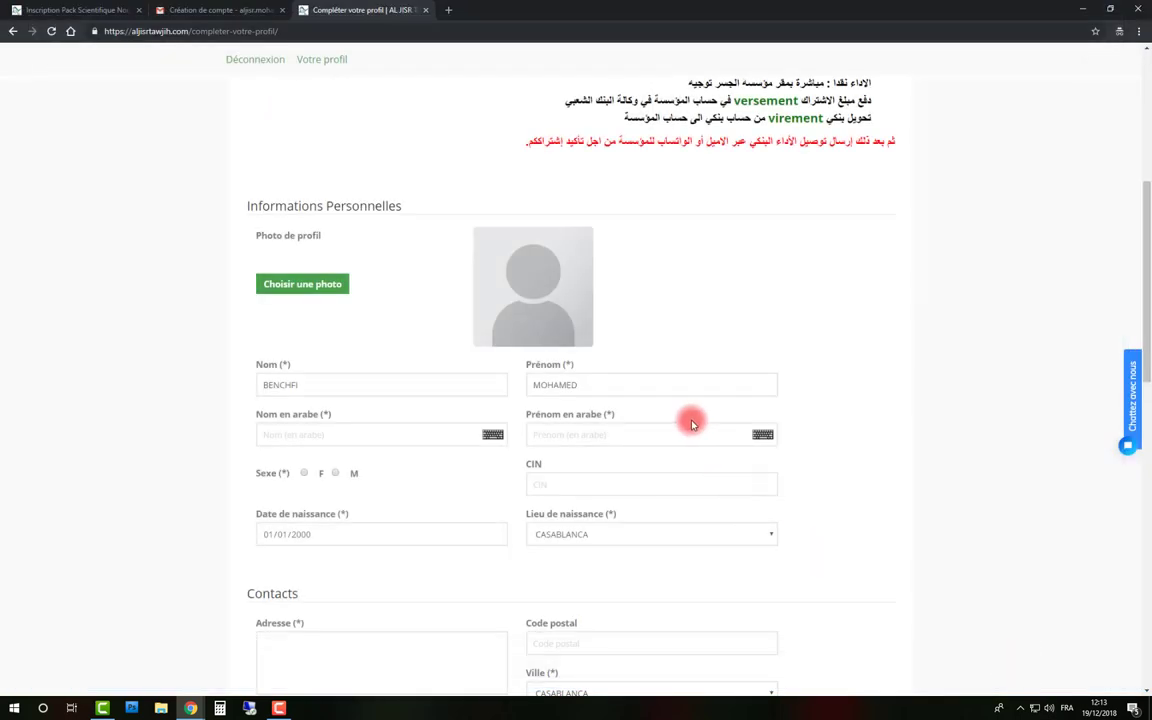
pyautogui.scroll(-3, 689, 419)
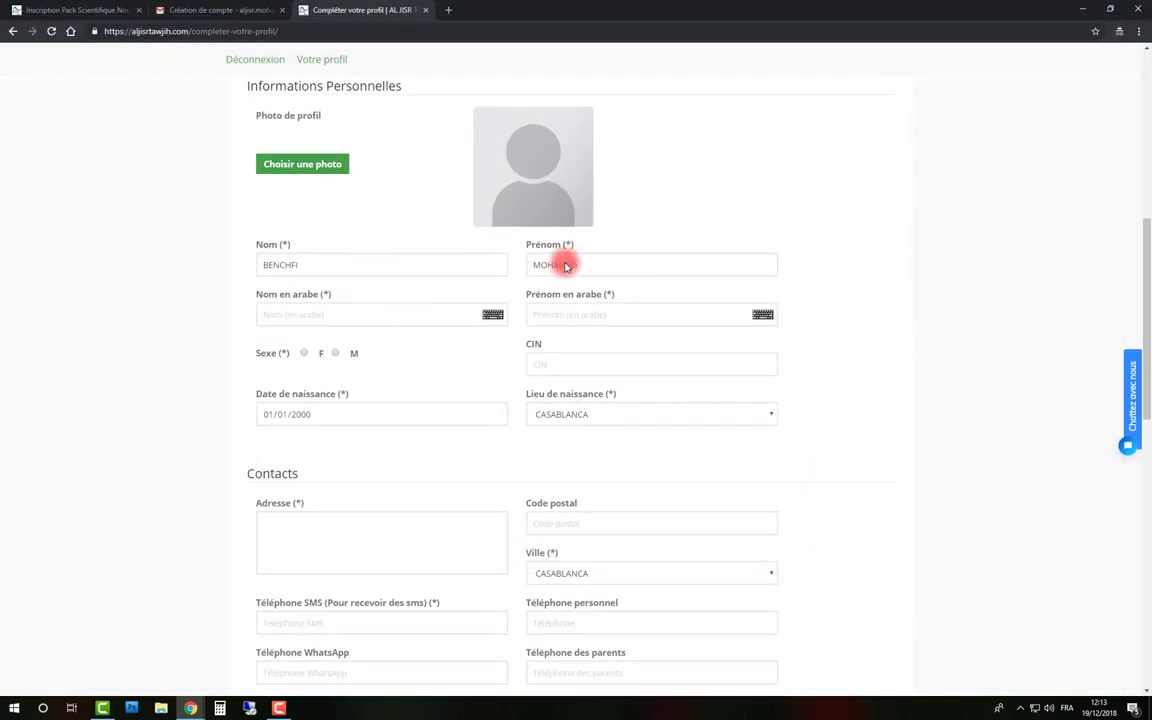
# Enter the surname in Arabic using the on-screen Arabic keyboard
pyautogui.click(492, 316)
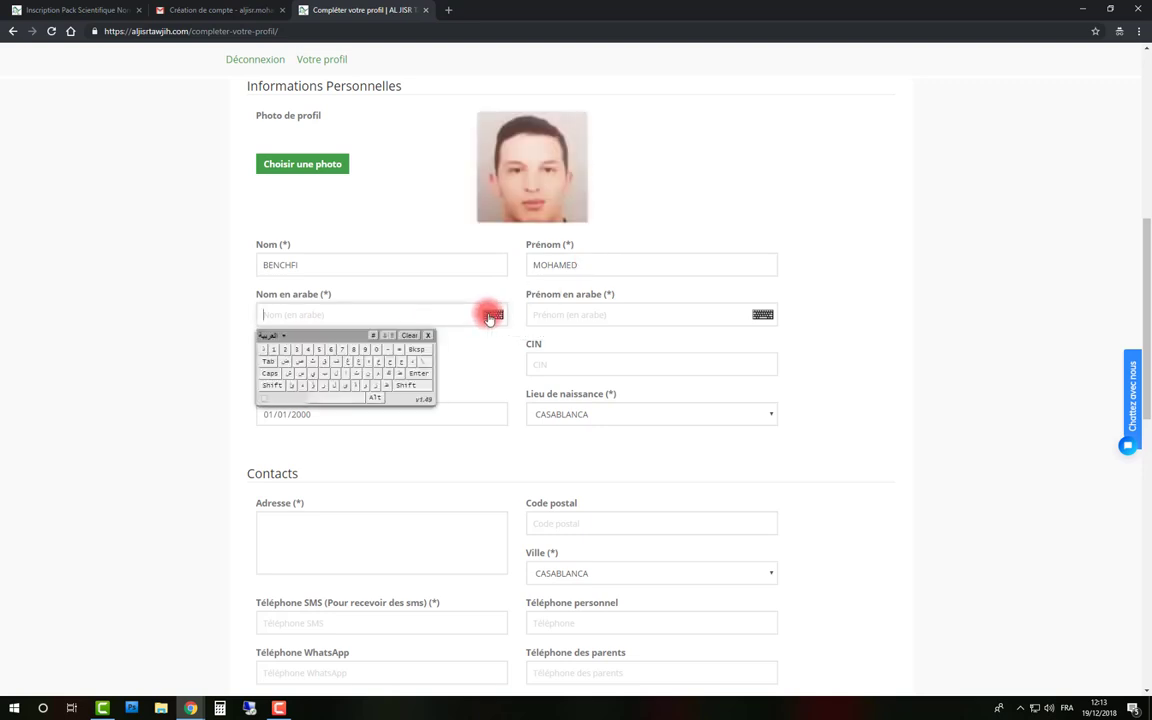
pyautogui.click(325, 377)
pyautogui.click(368, 373)
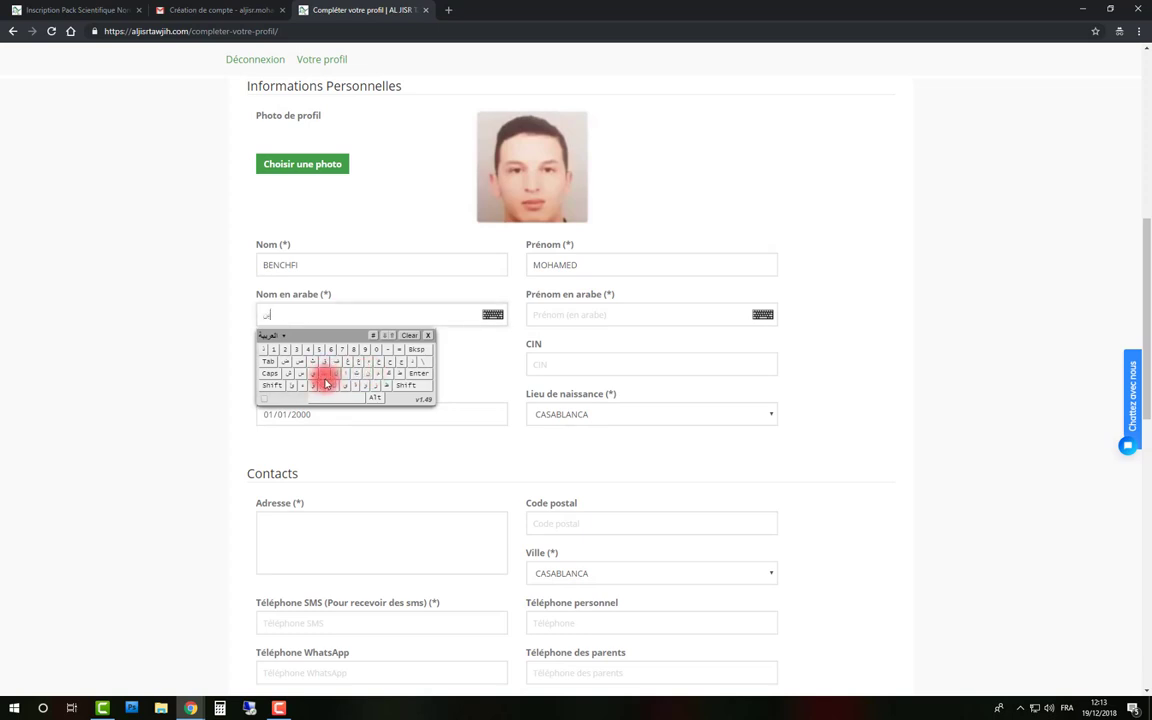
pyautogui.click(290, 375)
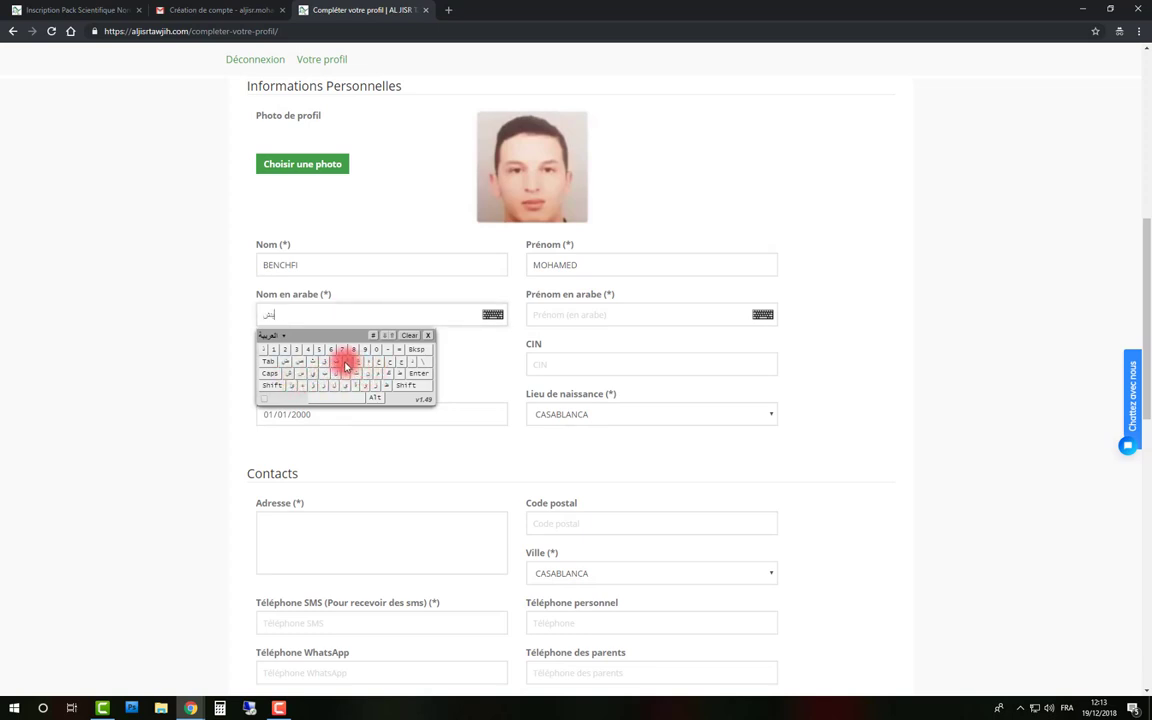
pyautogui.click(336, 362)
pyautogui.click(313, 377)
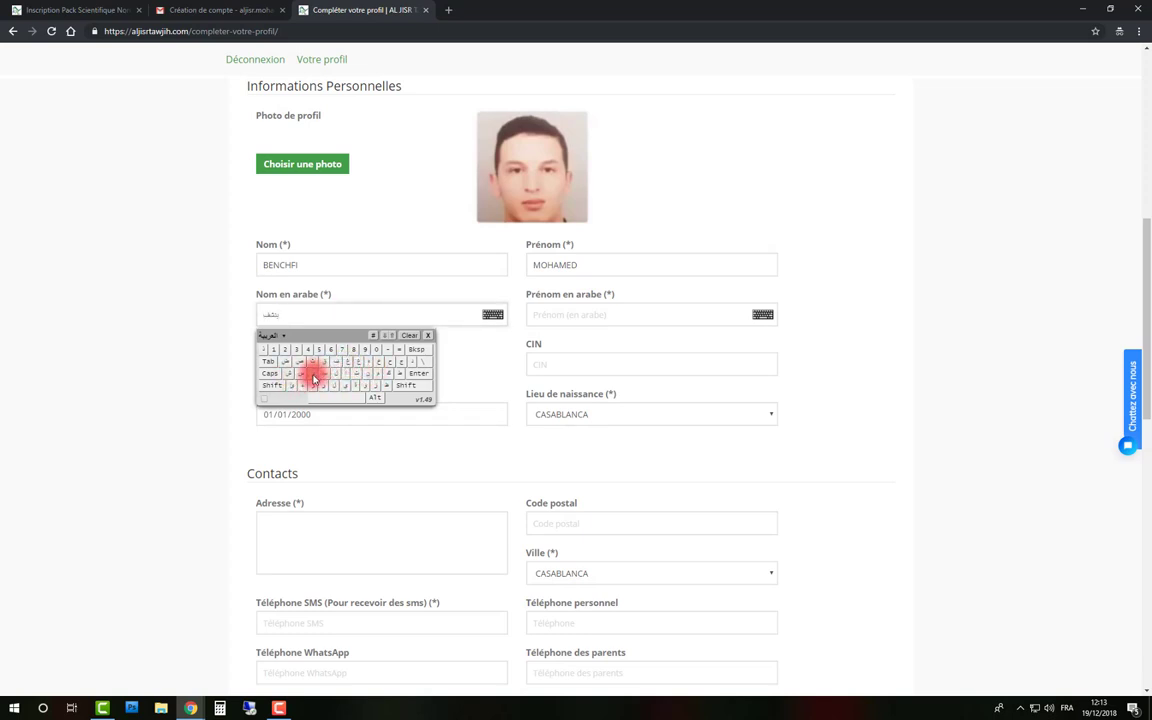
# Enter the first name in Arabic using the on-screen Arabic keyboard
pyautogui.click(586, 313)
pyautogui.click(763, 315)
pyautogui.click(647, 372)
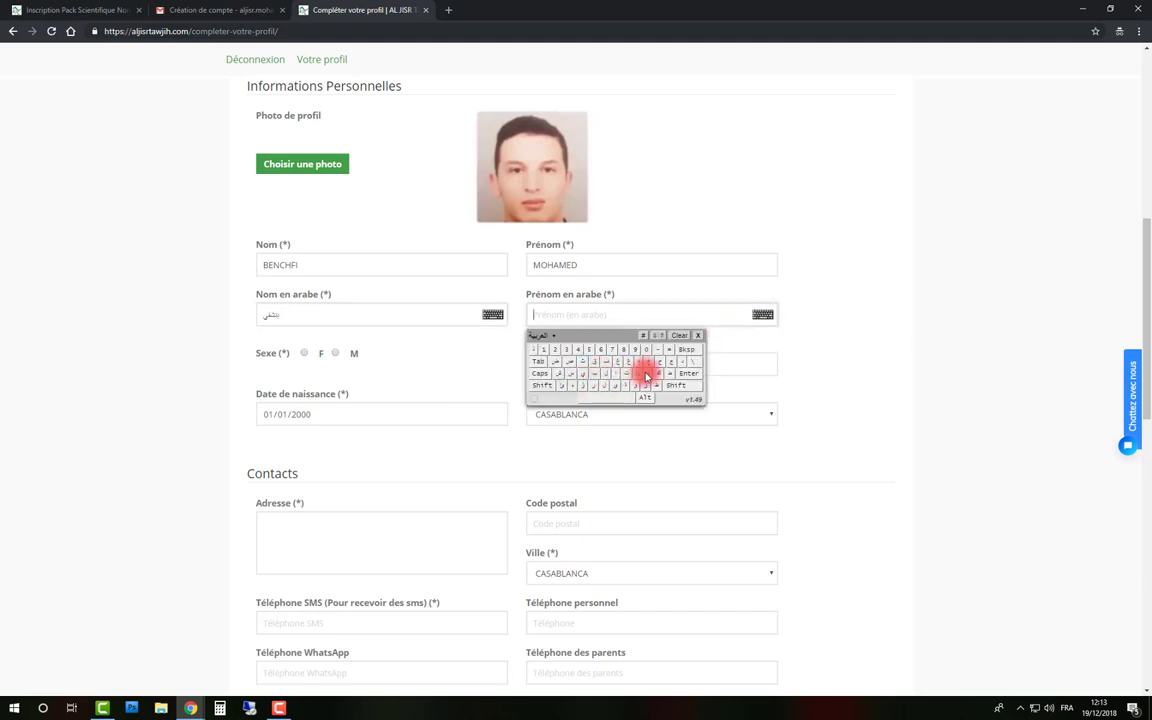
pyautogui.click(659, 363)
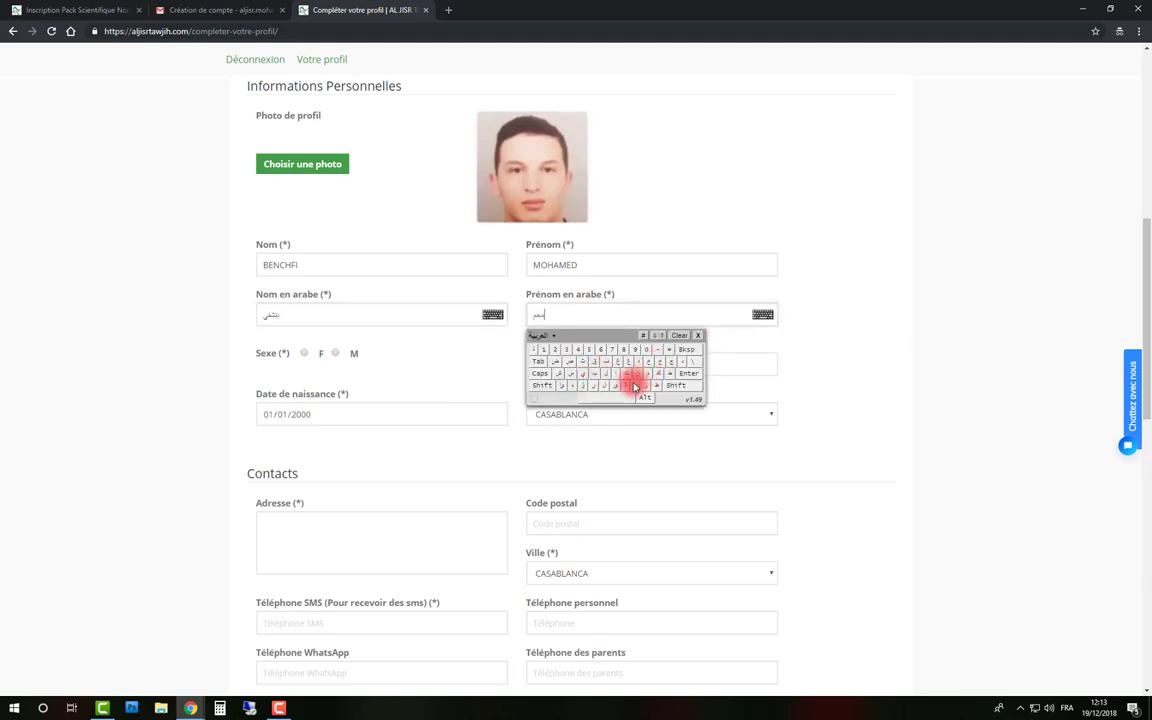
pyautogui.click(645, 372)
pyautogui.click(670, 362)
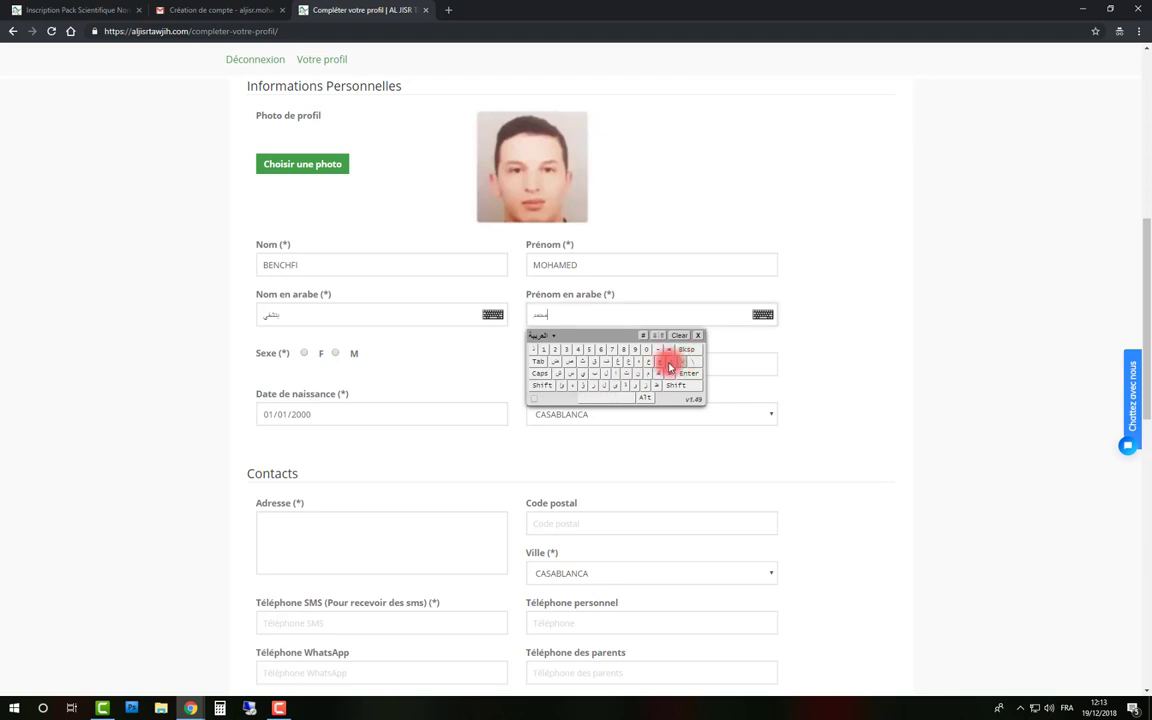
pyautogui.click(296, 372)
# Set sex to M, enter the CIN number, and change the birth year to 2001
pyautogui.click(335, 353)
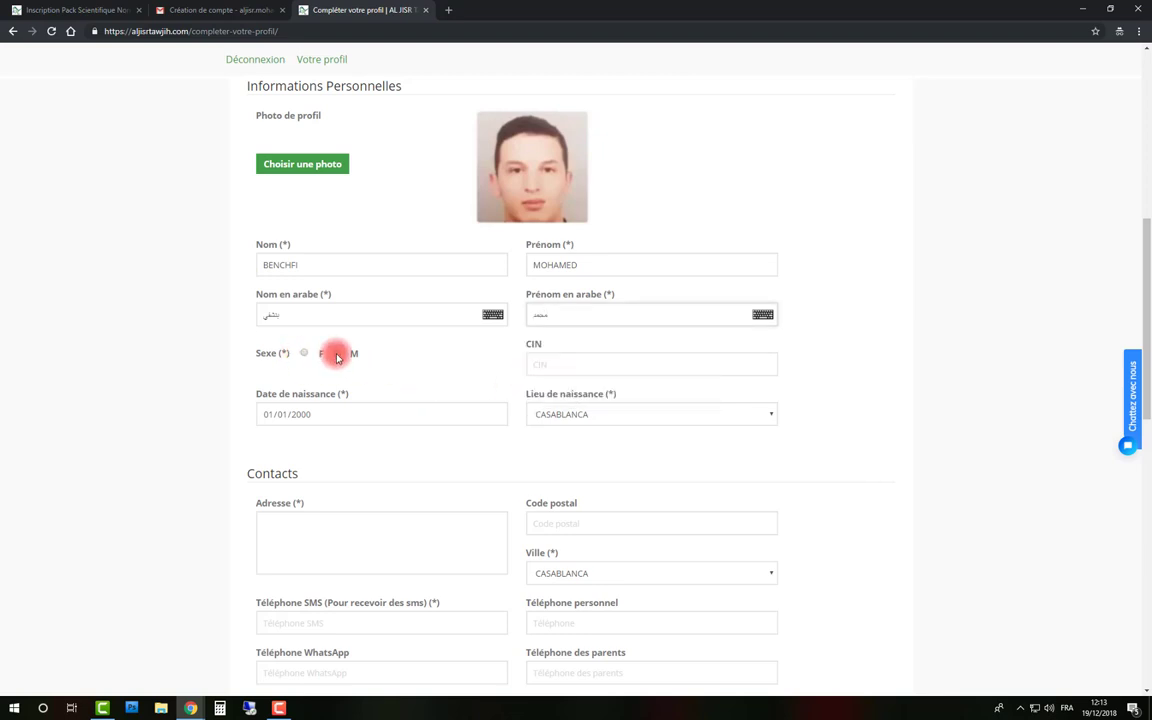
pyautogui.click(553, 364)
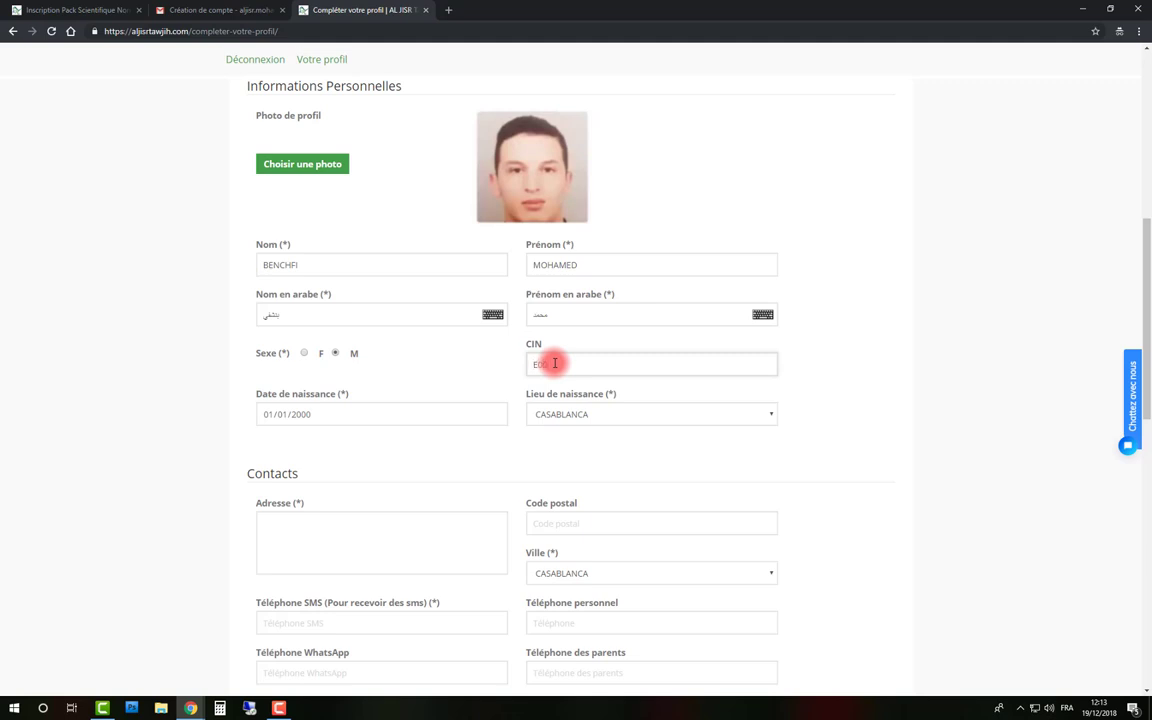
pyautogui.write('E000000')
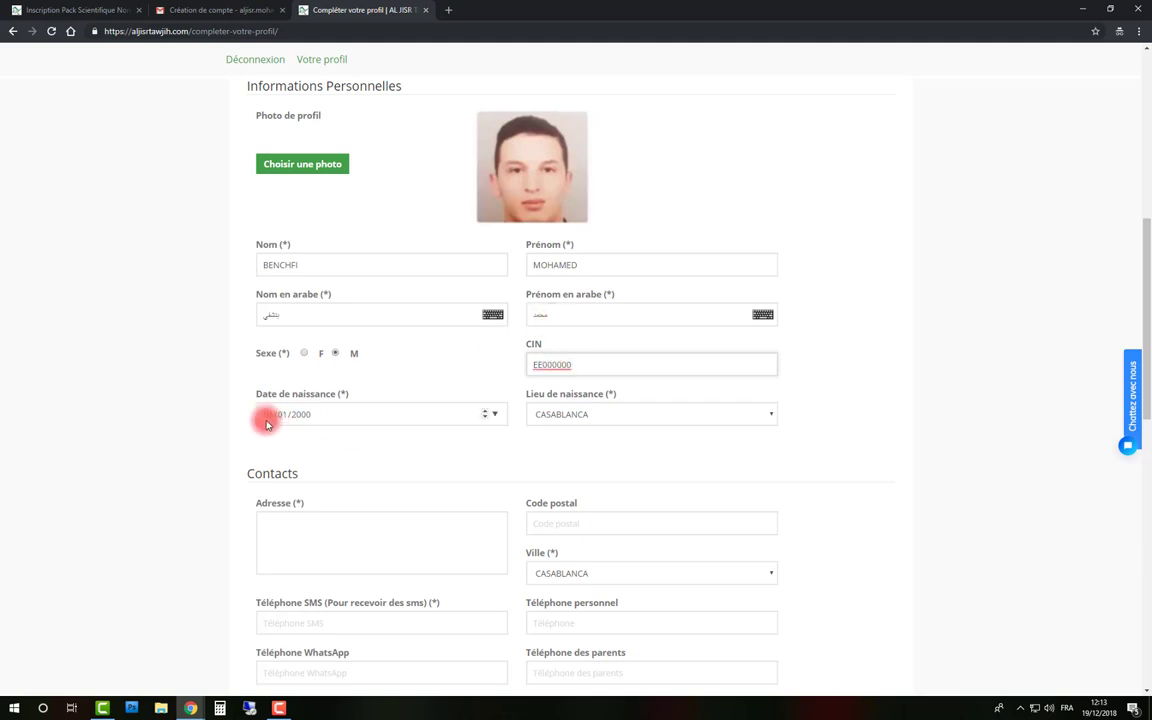
pyautogui.click(270, 418)
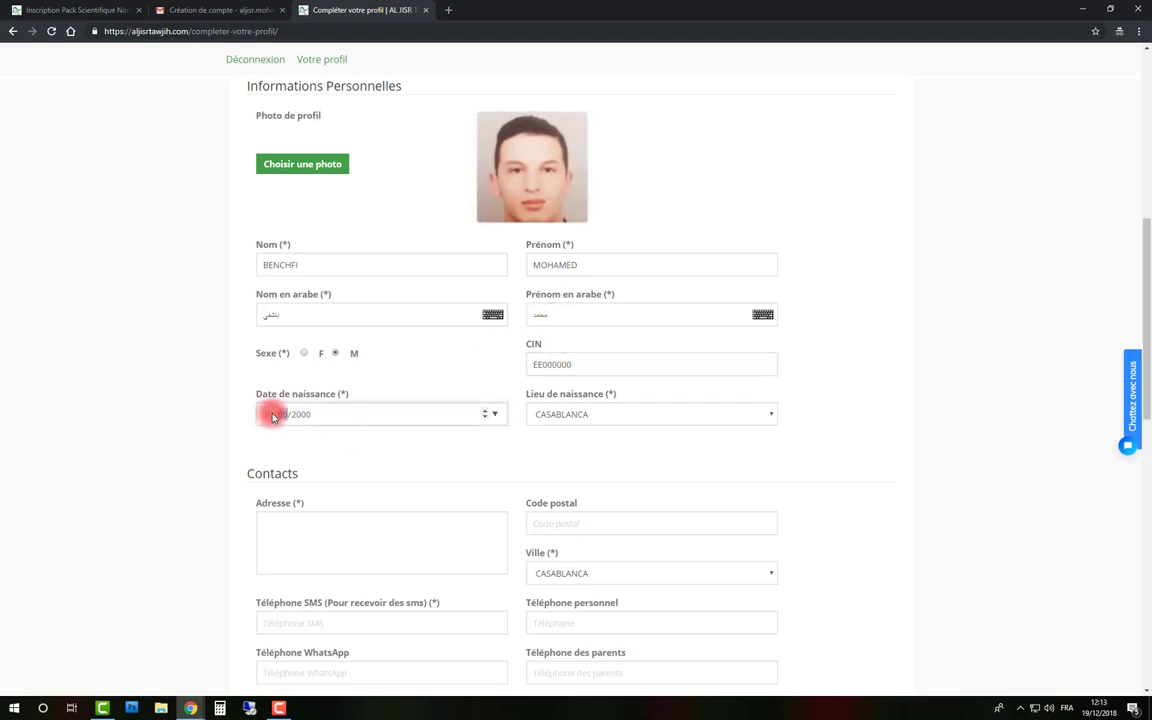
pyautogui.press('Tab')
pyautogui.press('Tab')
pyautogui.write('2001')
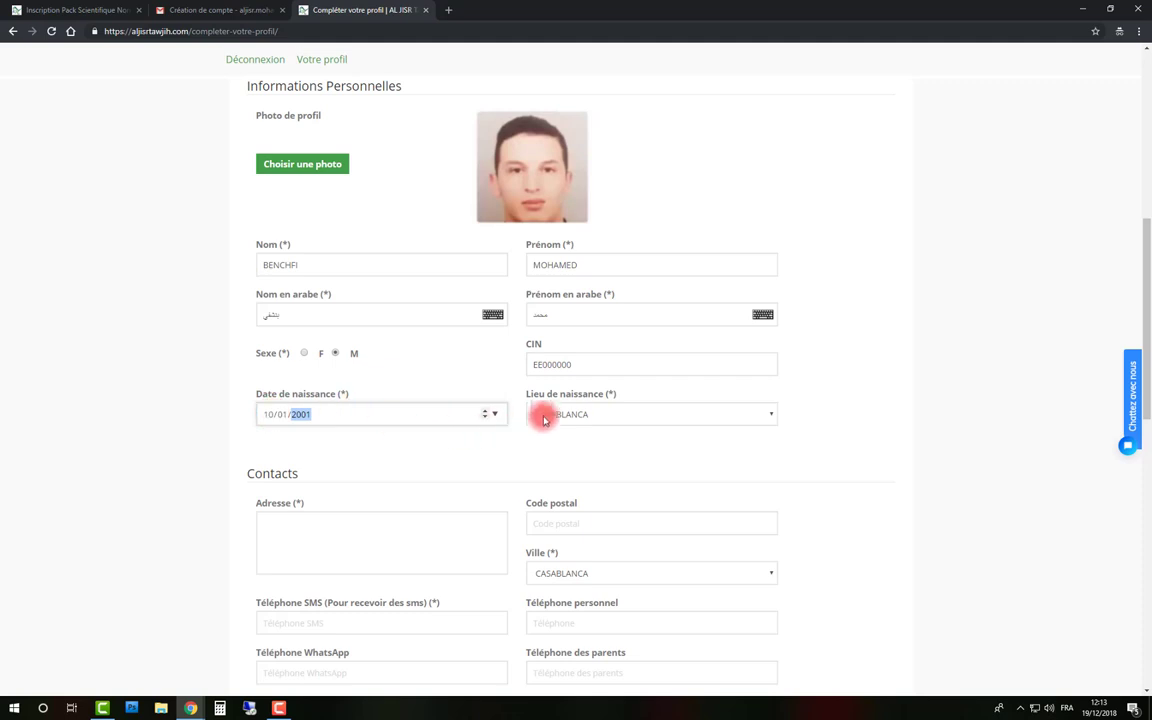
# Choose MARRAKECH as the place of birth
pyautogui.click(560, 413)
pyautogui.press('Down')
pyautogui.press('Return')
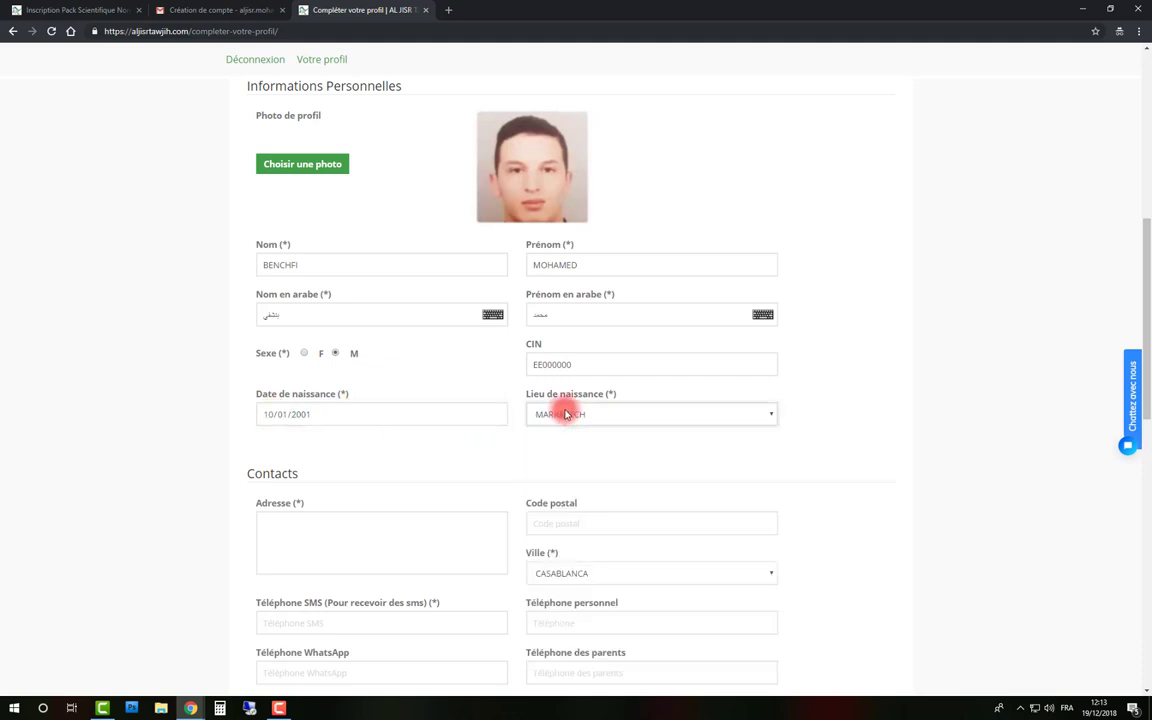
pyautogui.scroll(-1, 481, 463)
pyautogui.click(387, 482)
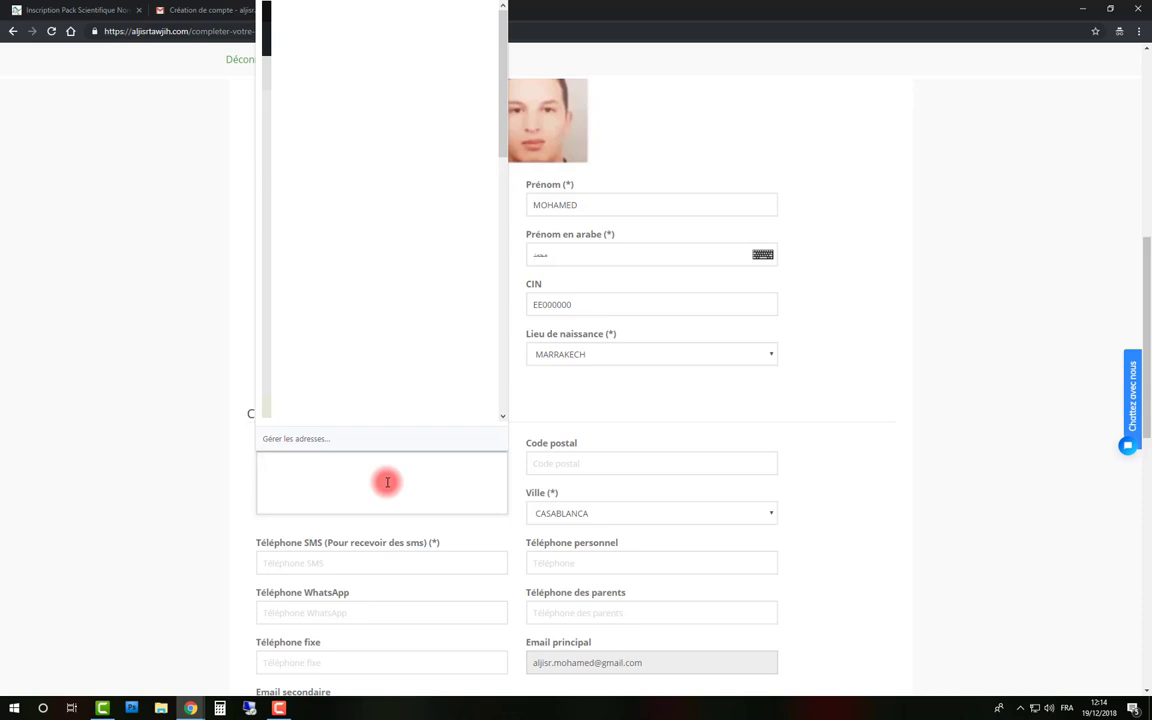
# Enter the contact address, postal code 40000, and pick MARRAKECH as the city
pyautogui.write('ADRESSE')
pyautogui.click(580, 465)
pyautogui.write('40000')
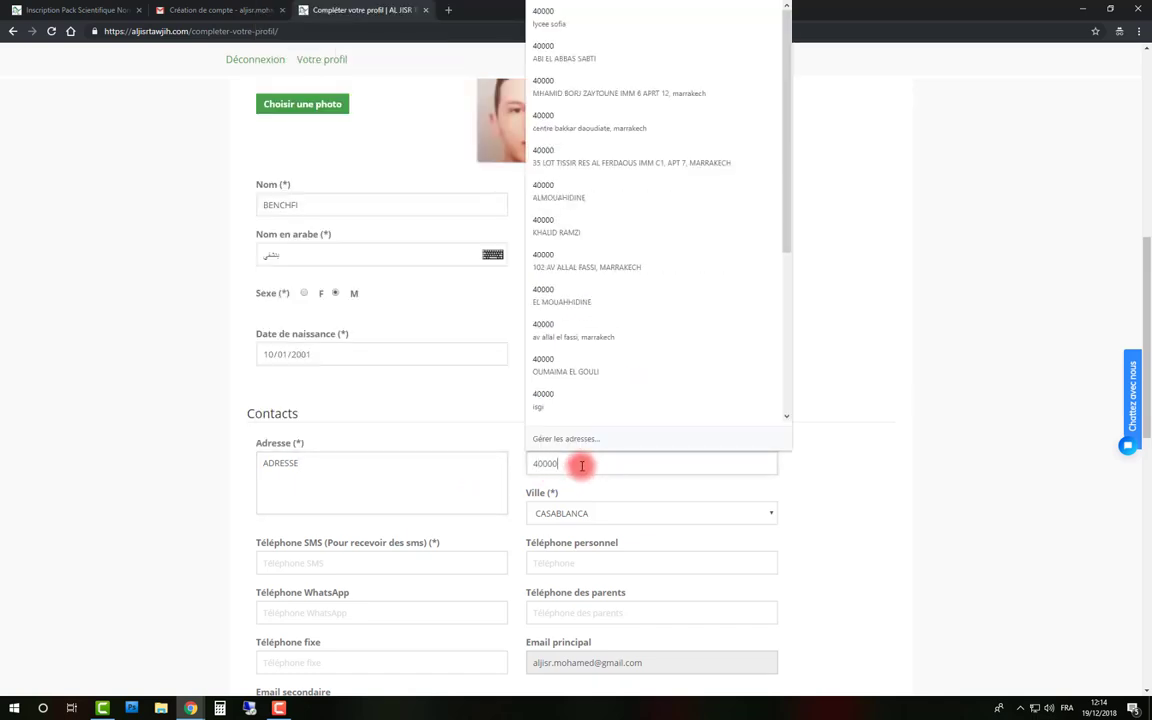
pyautogui.scroll(-2, 846, 527)
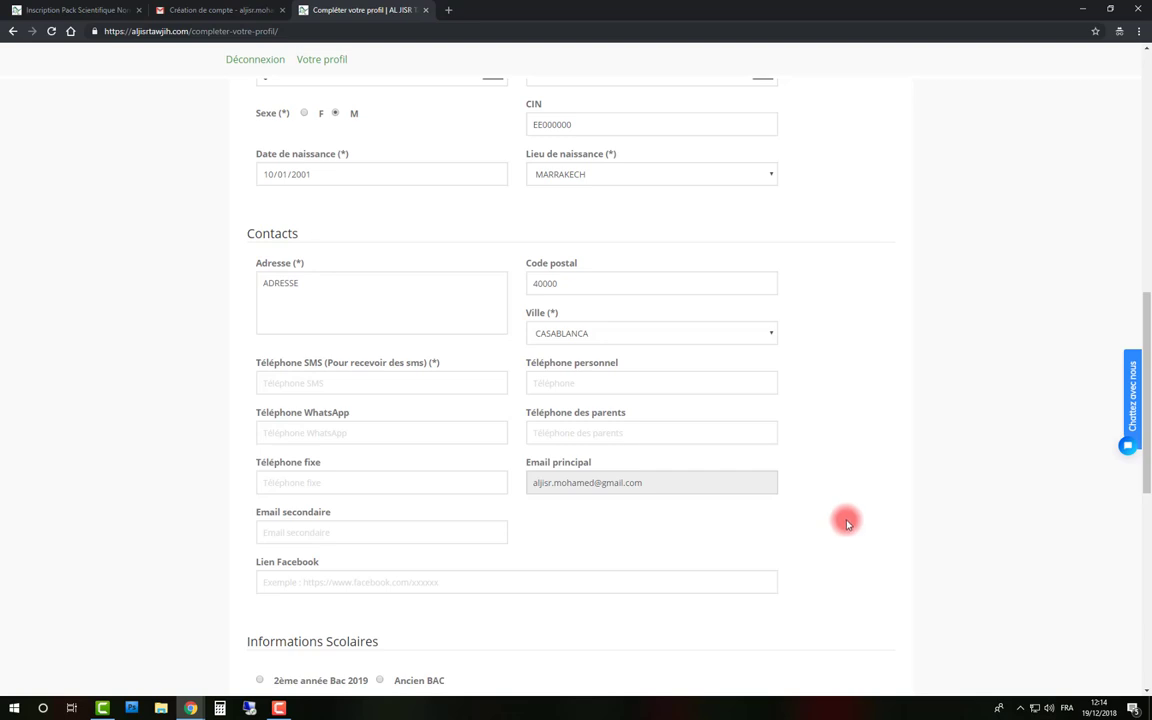
pyautogui.click(630, 335)
pyautogui.click(571, 363)
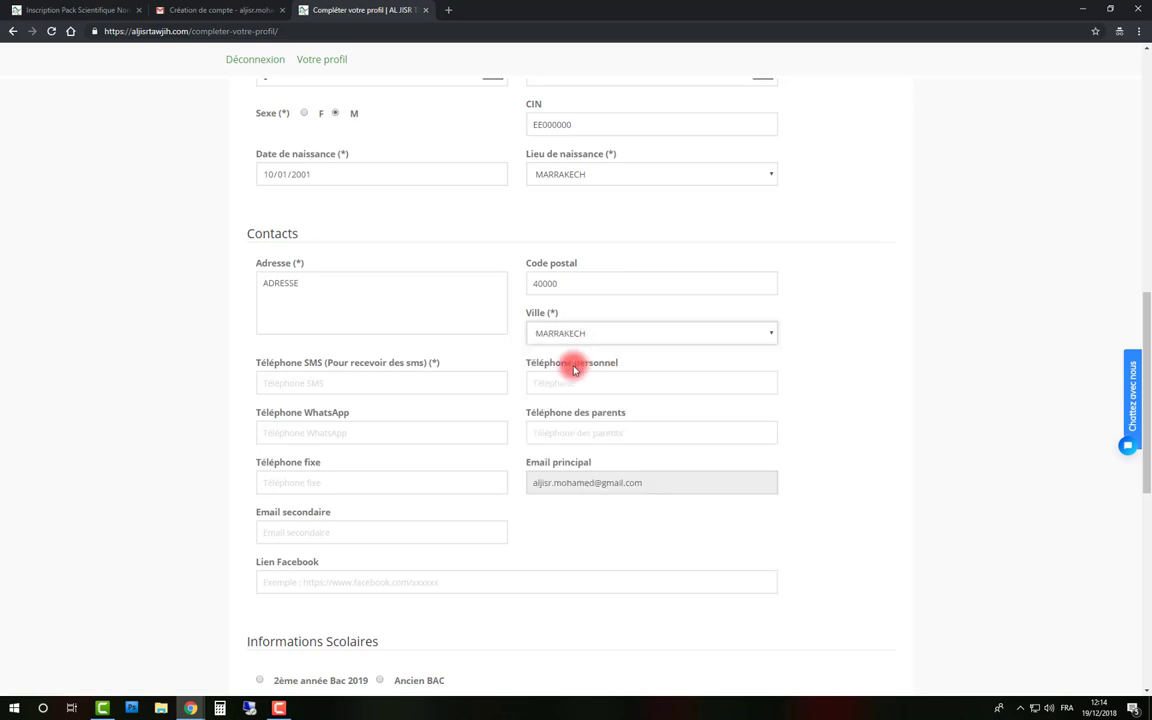
pyautogui.click(383, 385)
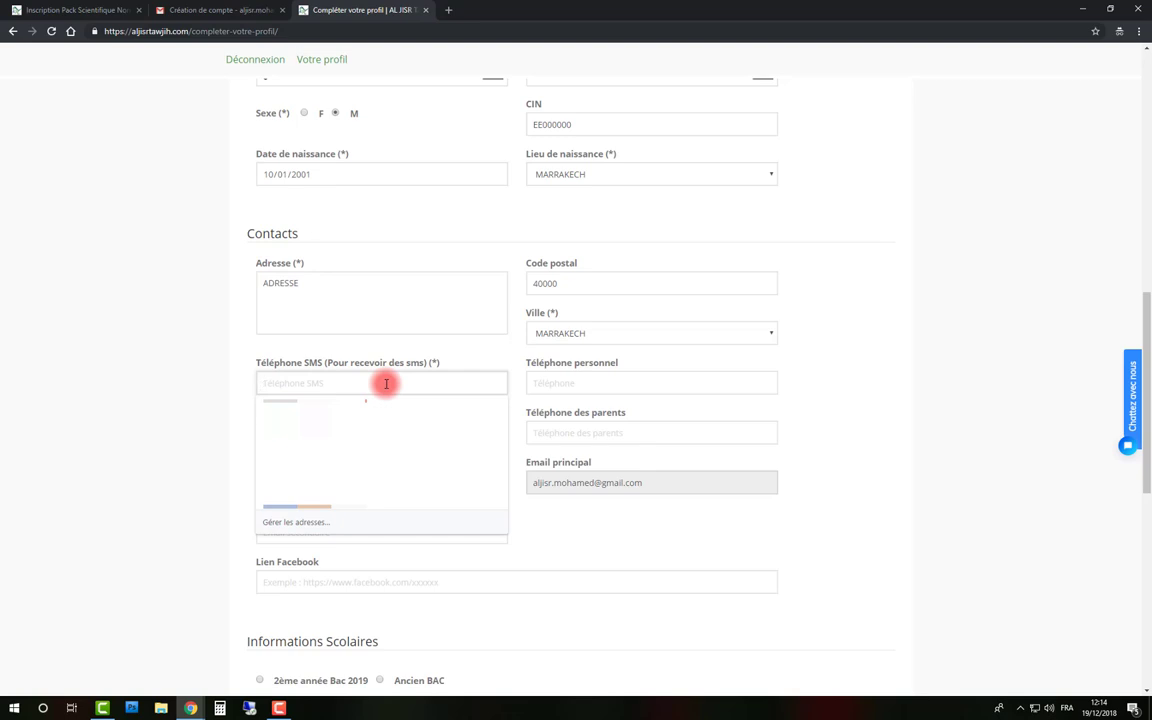
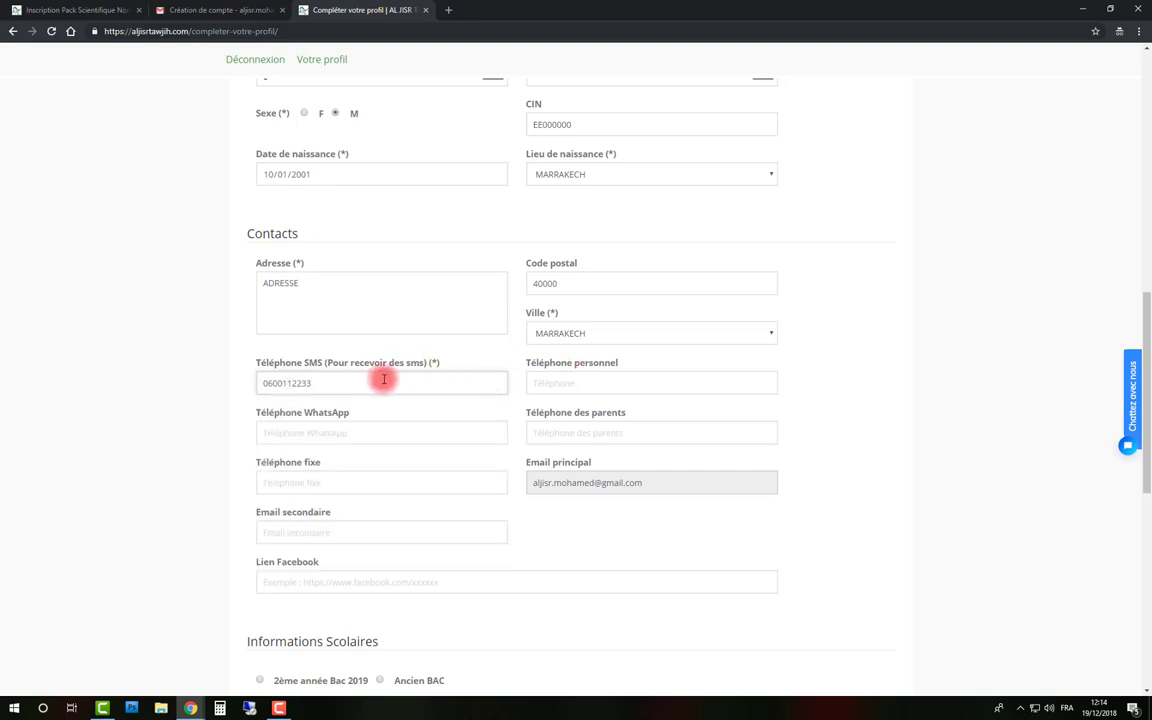
# Enter the SMS phone number and reuse it for the personal and WhatsApp numbers
pyautogui.moveTo(311, 383); pyautogui.dragTo(258, 383)
pyautogui.hotkey('ctrl', 'c')
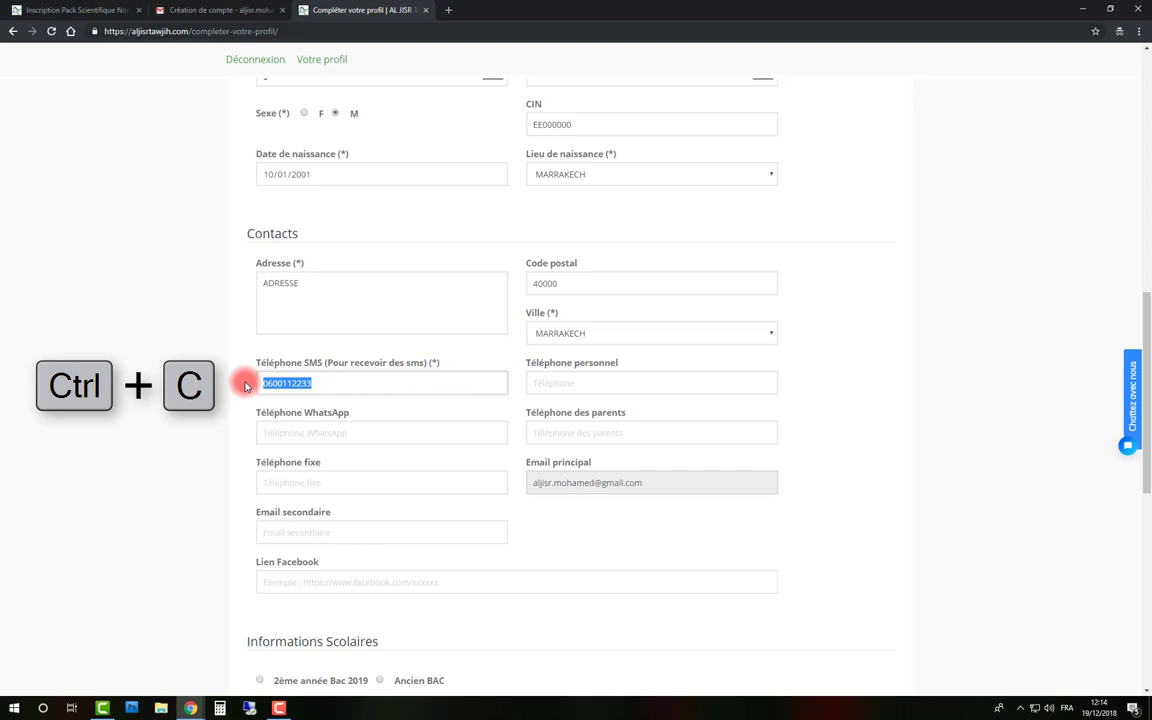
pyautogui.click(553, 383)
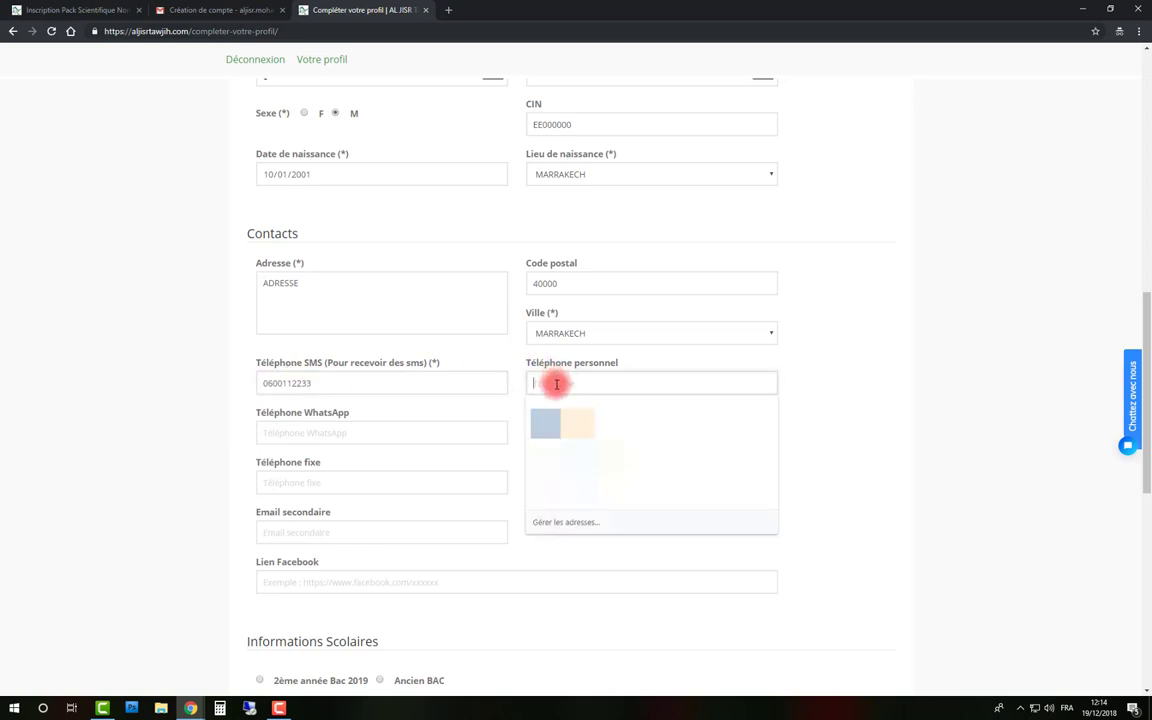
pyautogui.hotkey('ctrl', 'v')
pyautogui.click(316, 432)
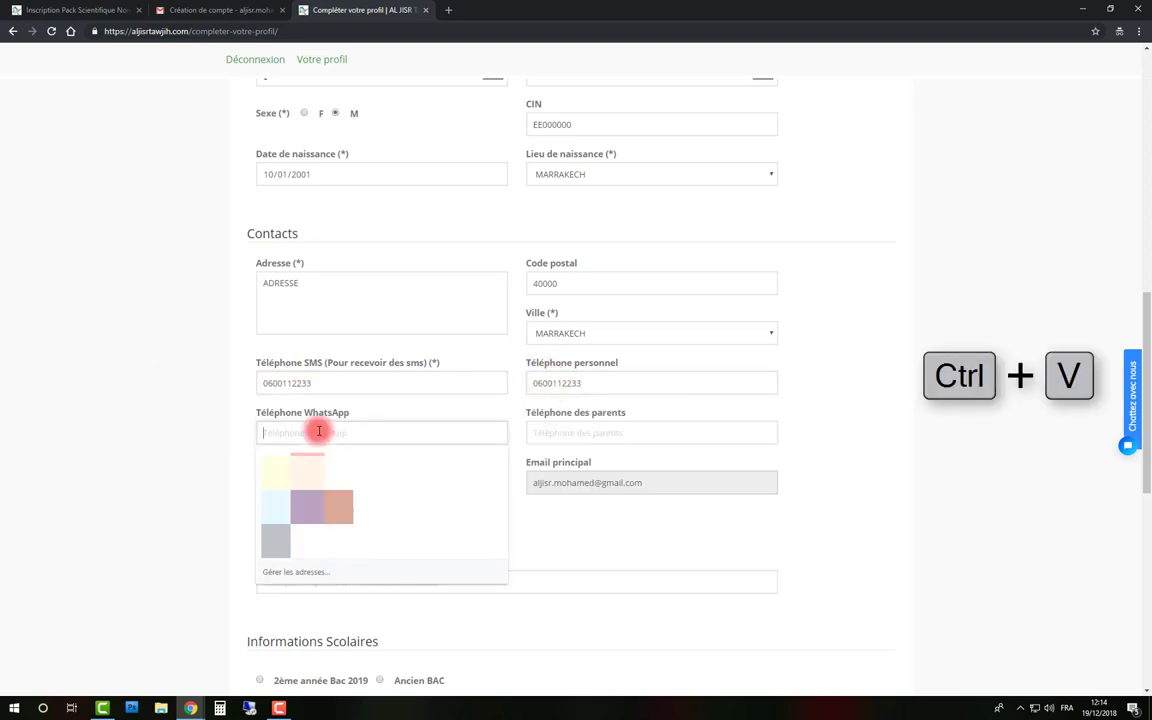
pyautogui.hotkey('ctrl', 'v')
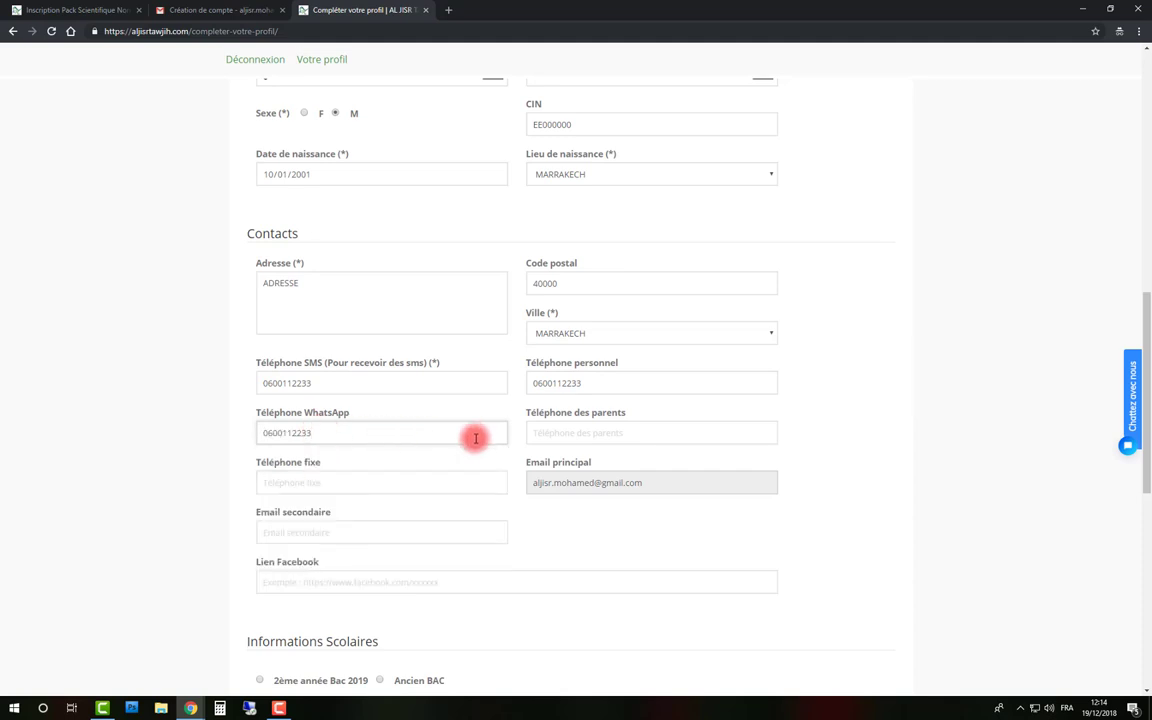
# Enter the parents' phone number and the landline number
pyautogui.click(562, 435)
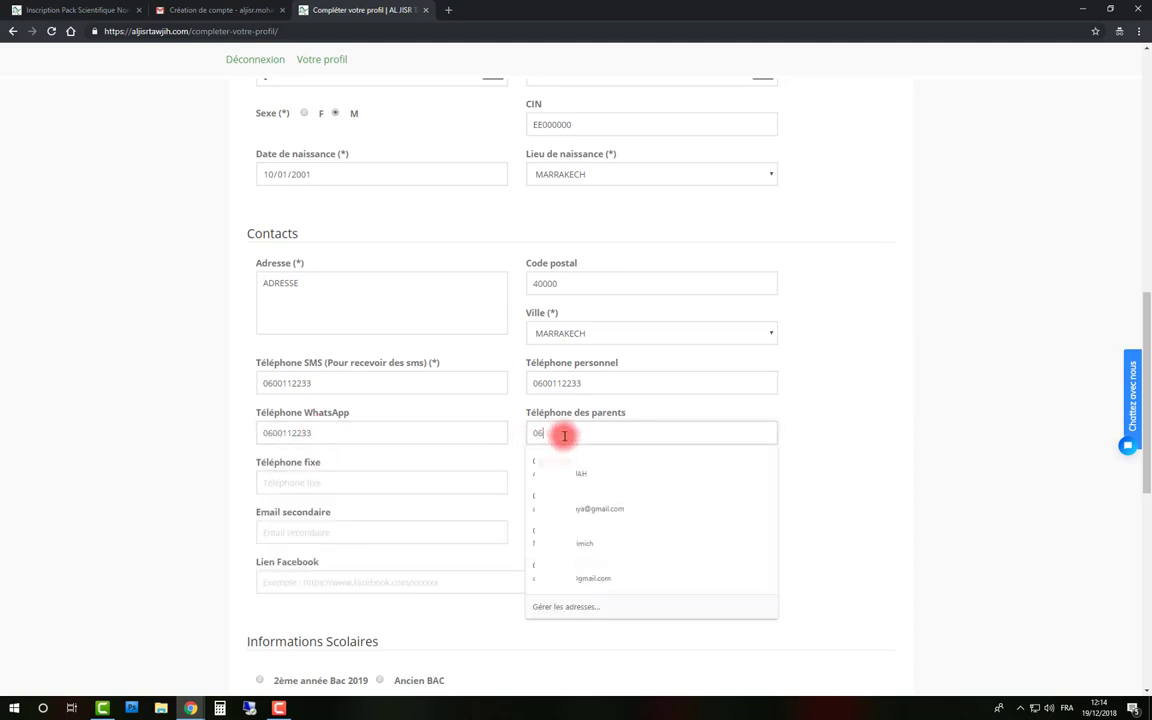
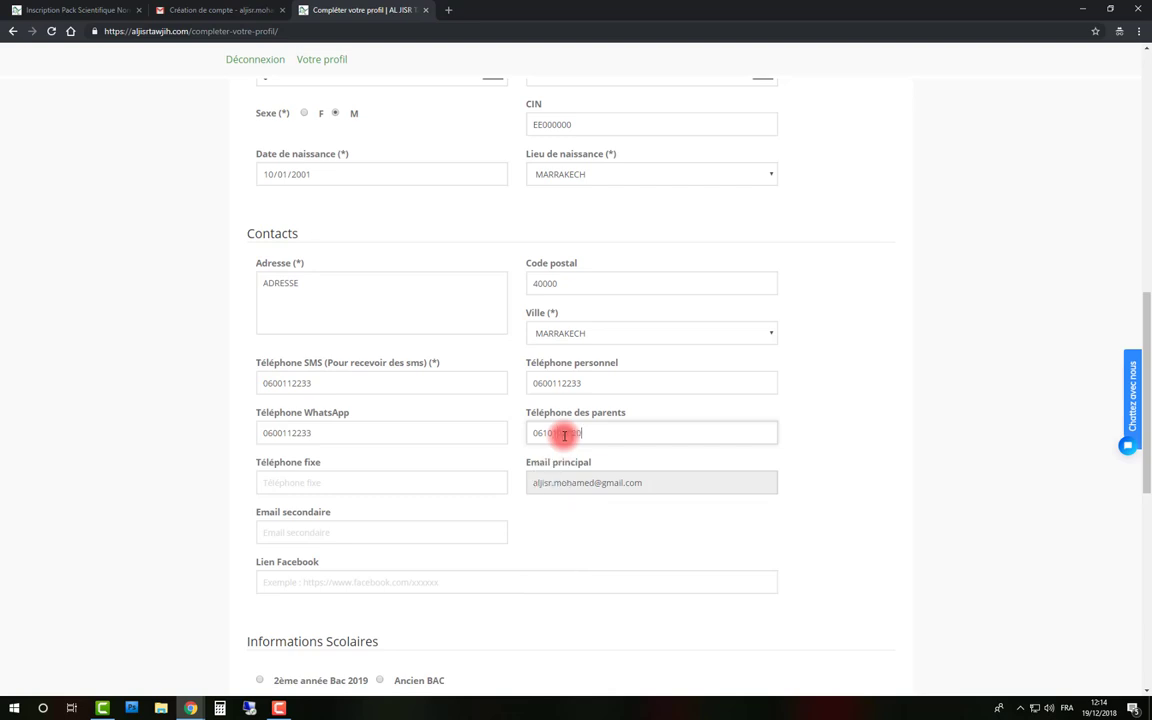
pyautogui.click(366, 482)
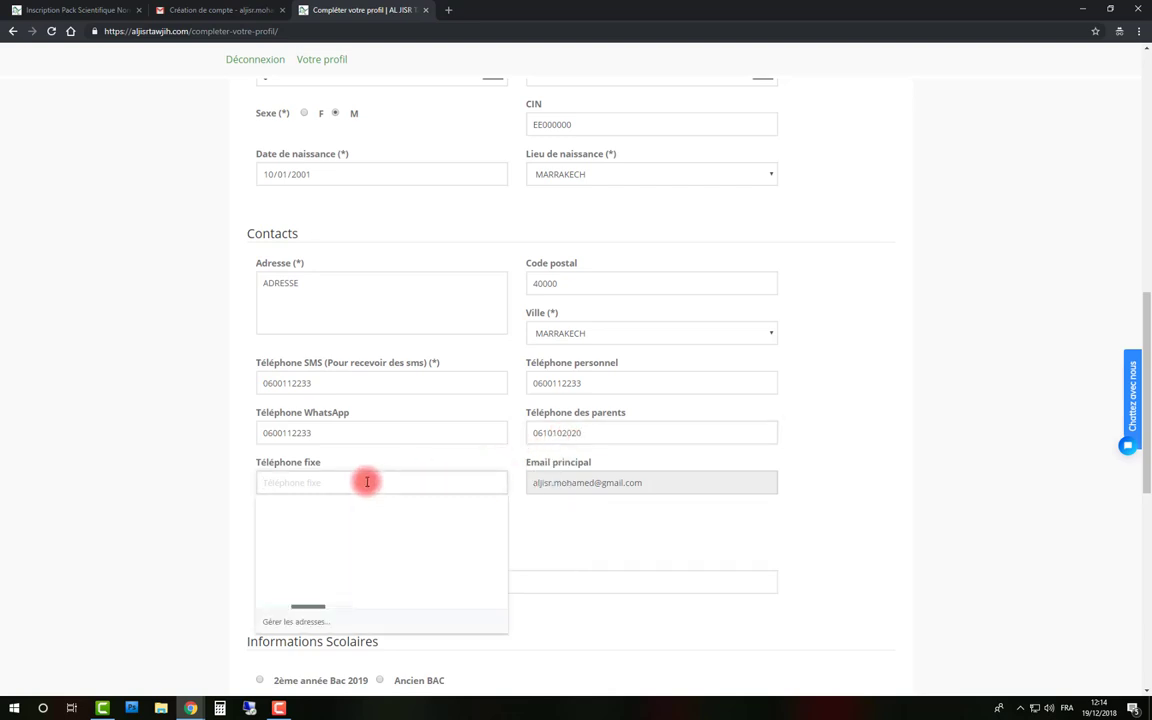
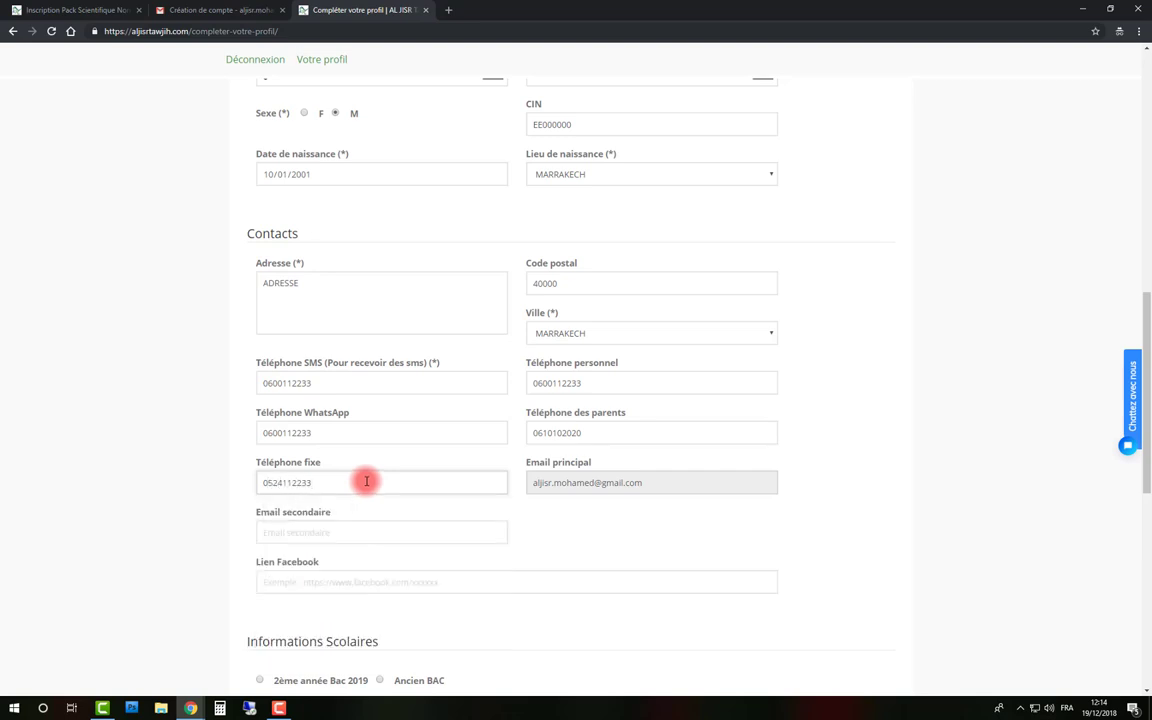
pyautogui.scroll(-2, 366, 481)
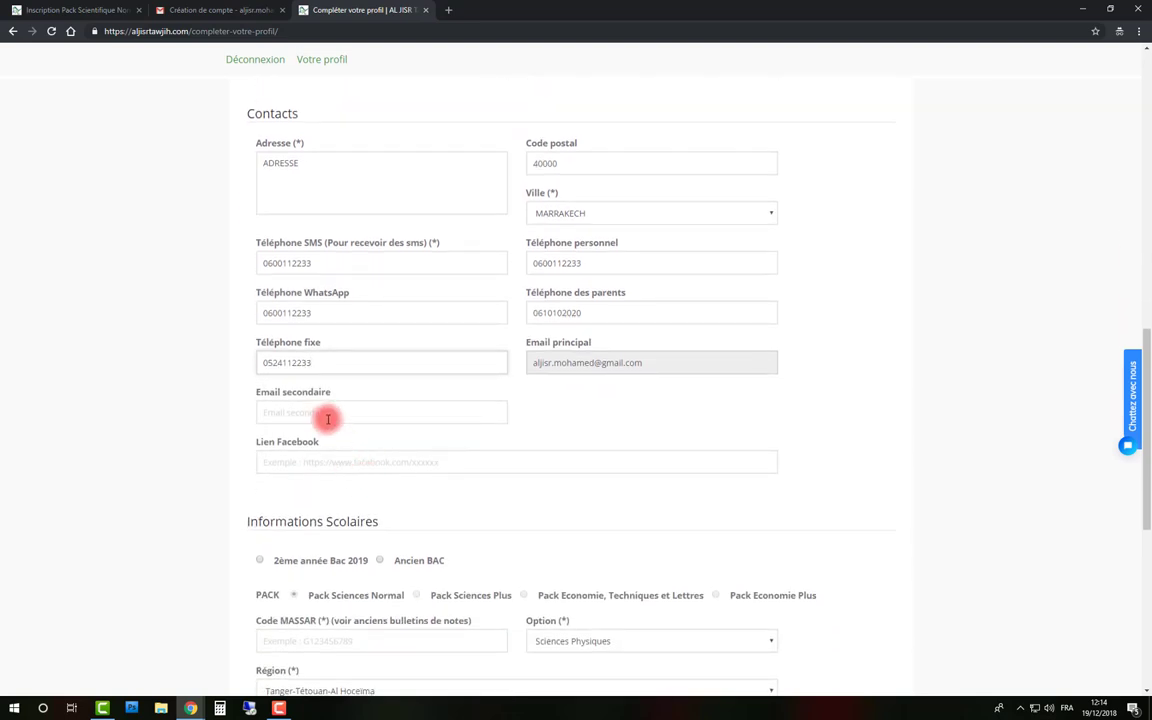
# Enter the secondary e-mail address and leave the Lien Facebook field blank
pyautogui.click(327, 412)
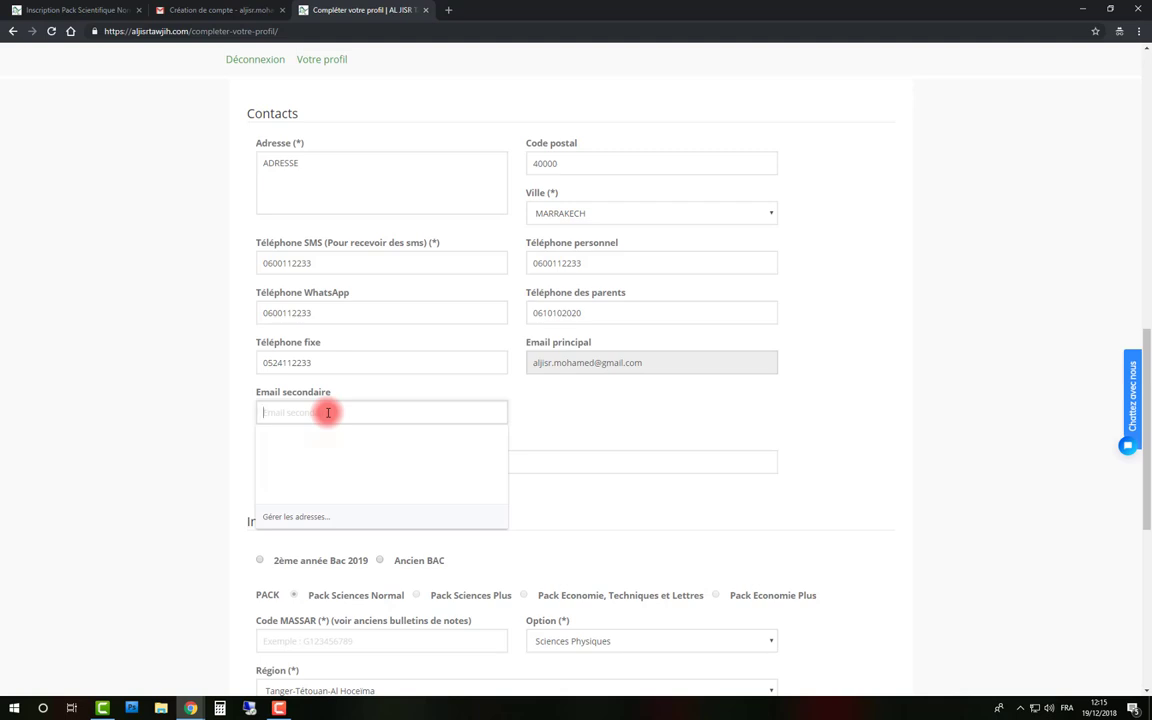
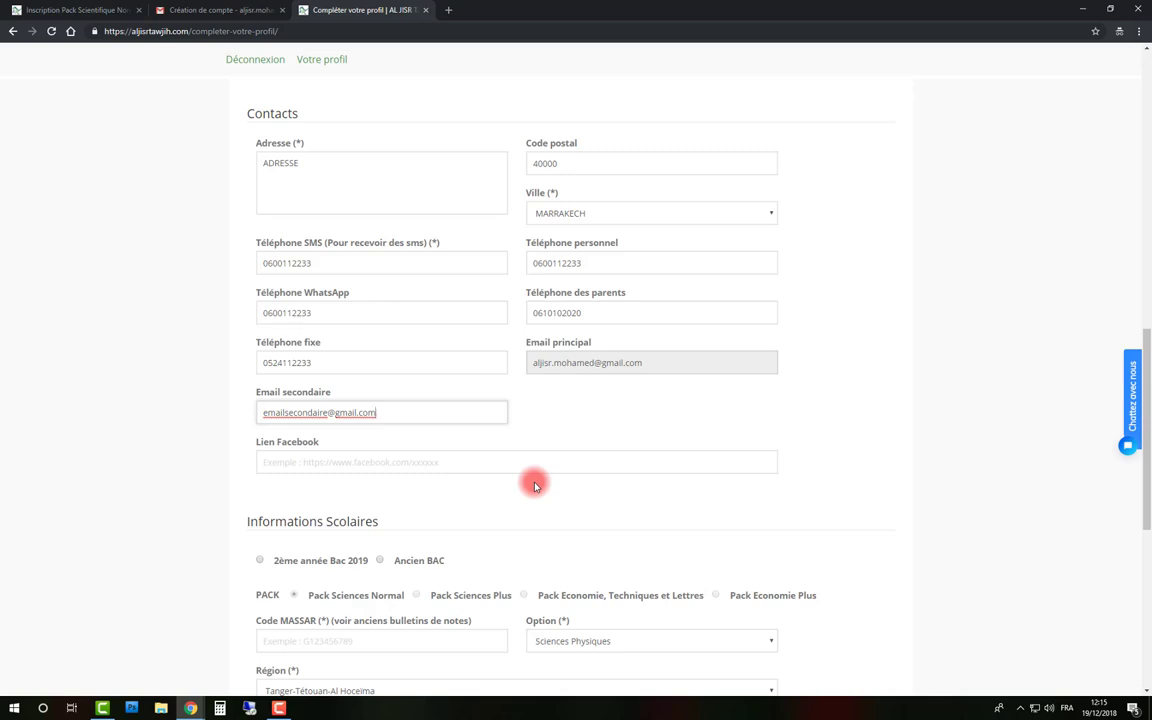
pyautogui.scroll(-2, 533, 483)
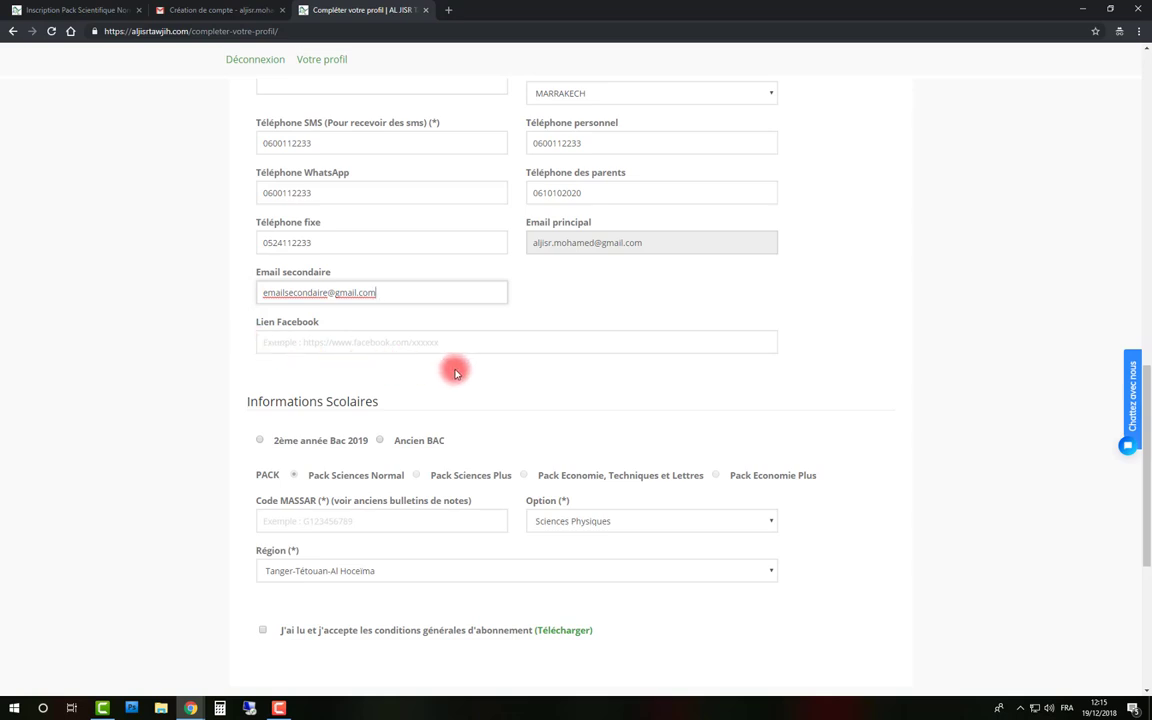
pyautogui.click(402, 342)
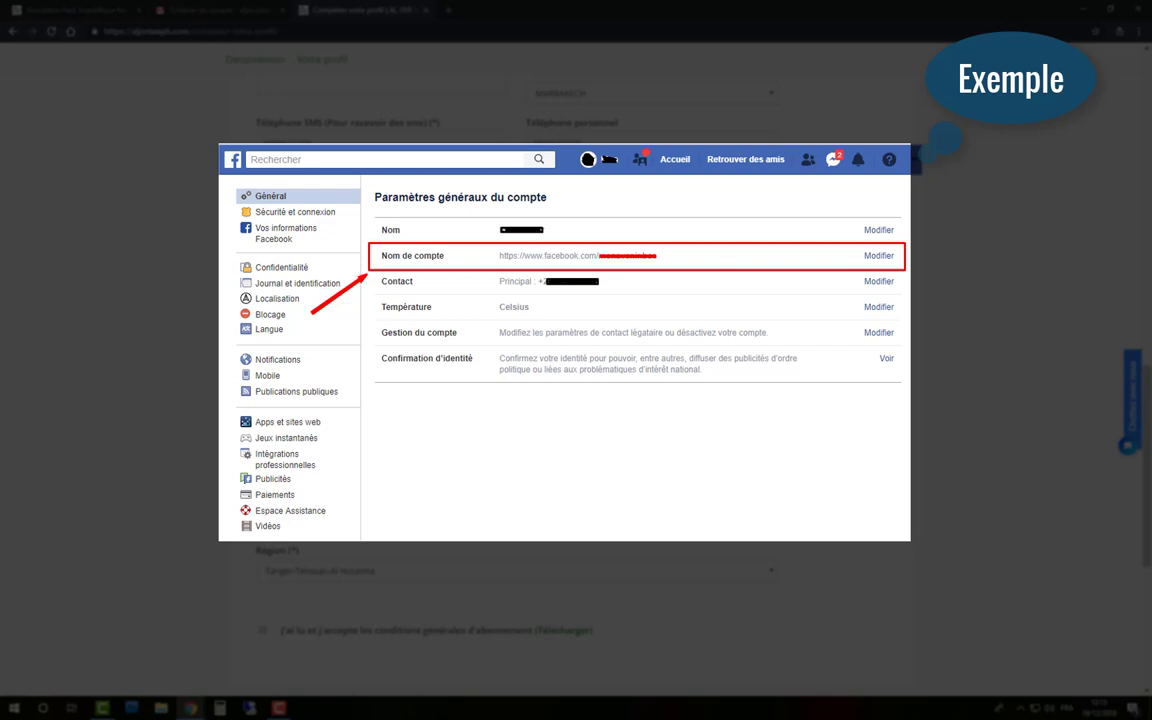
pyautogui.click(406, 343)
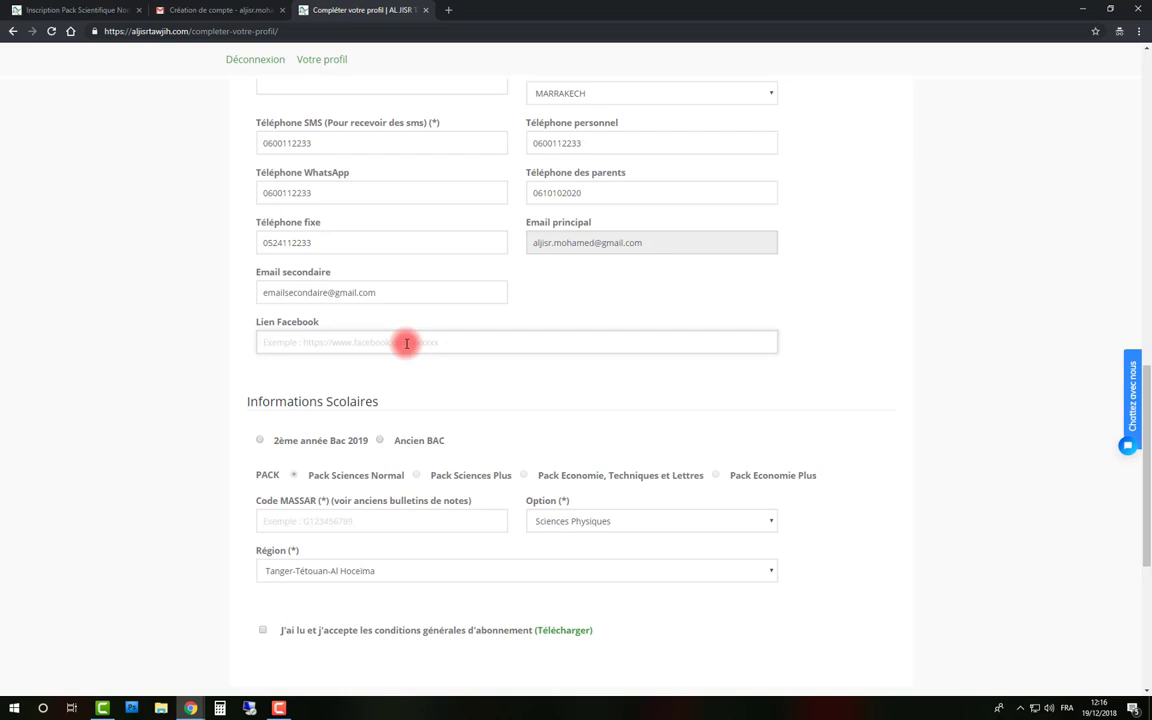
pyautogui.scroll(-3, 460, 362)
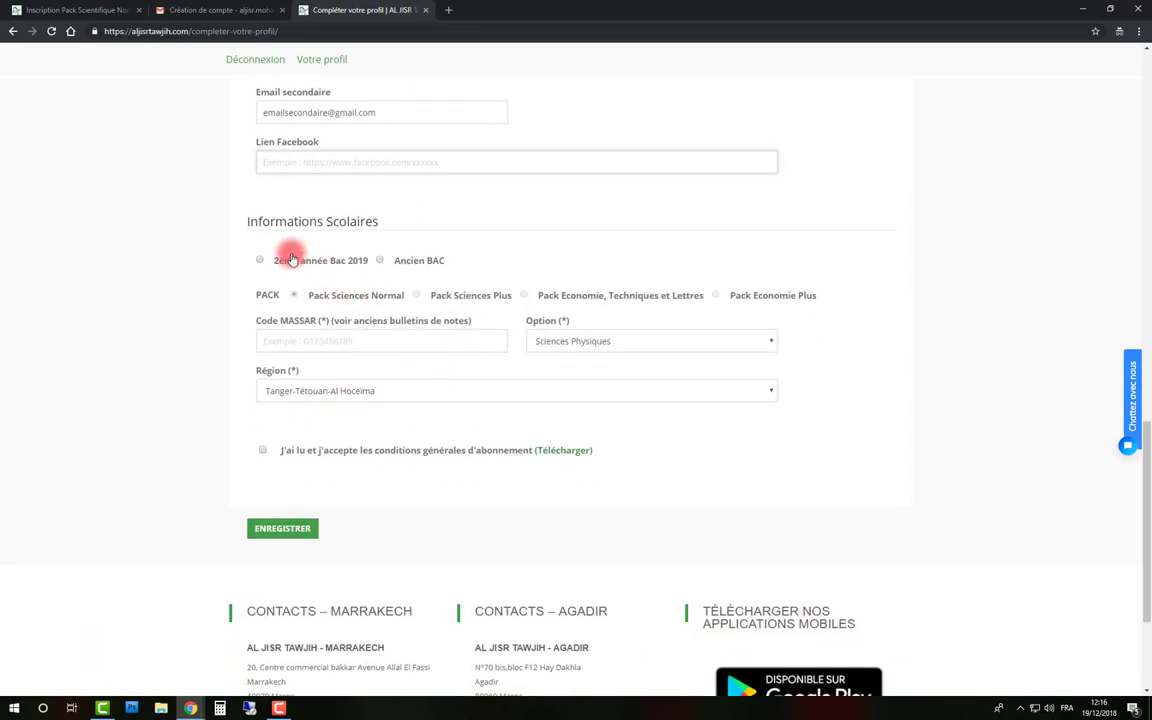
# Select 2ème année Bac 2019 as the school year under Informations Scolaires
pyautogui.moveTo(380, 224); pyautogui.dragTo(237, 224)
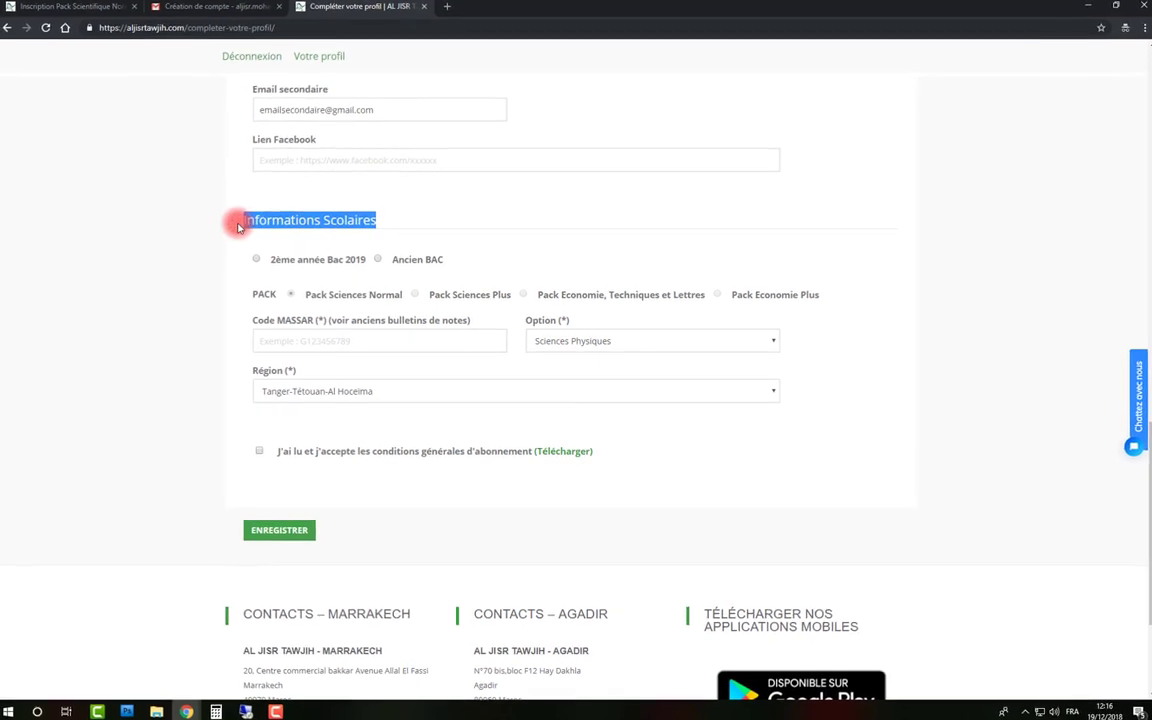
pyautogui.click(310, 237)
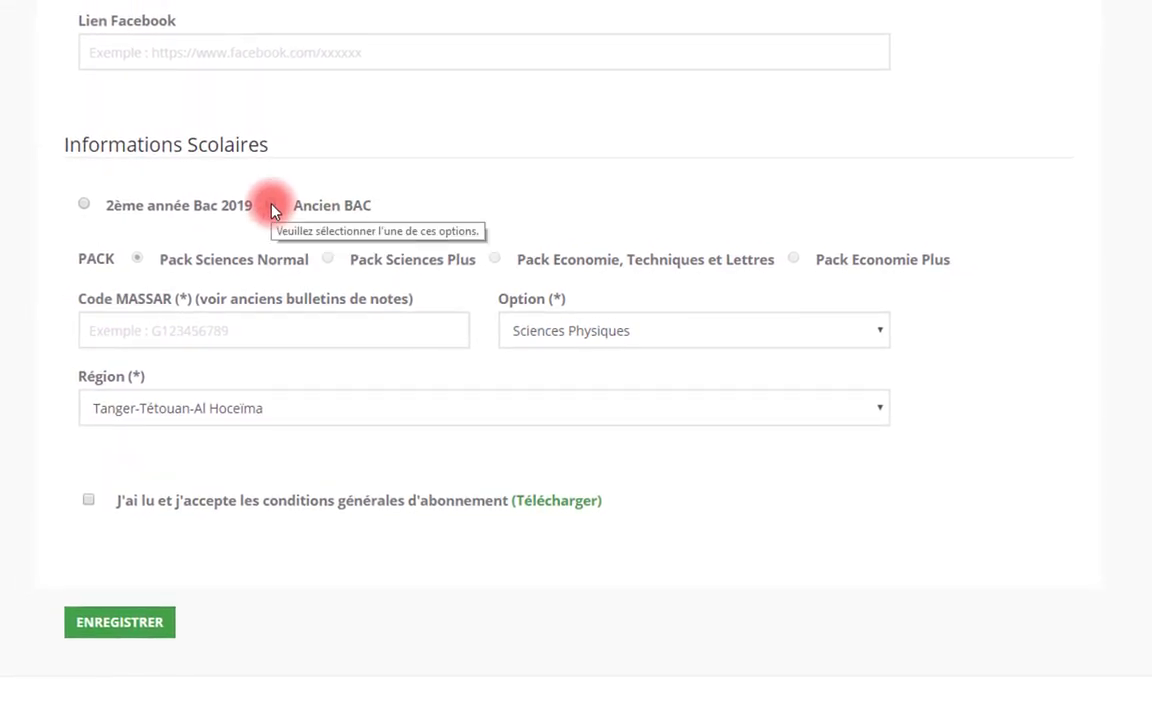
pyautogui.click(160, 207)
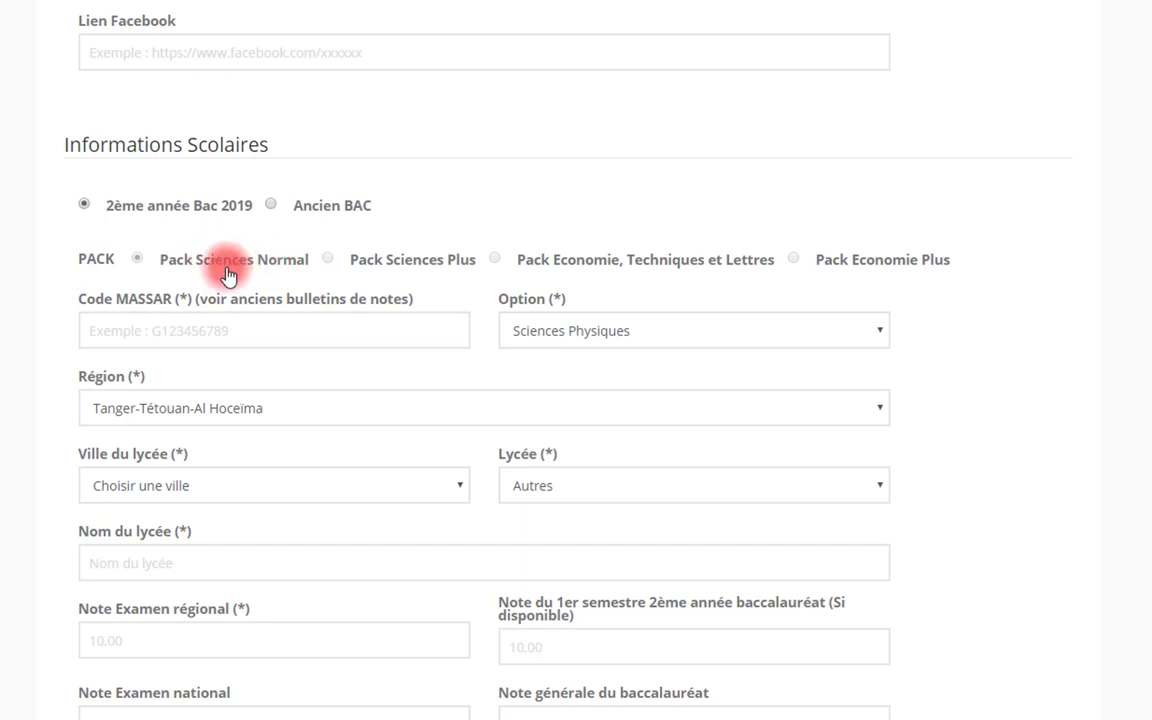
pyautogui.click(195, 330)
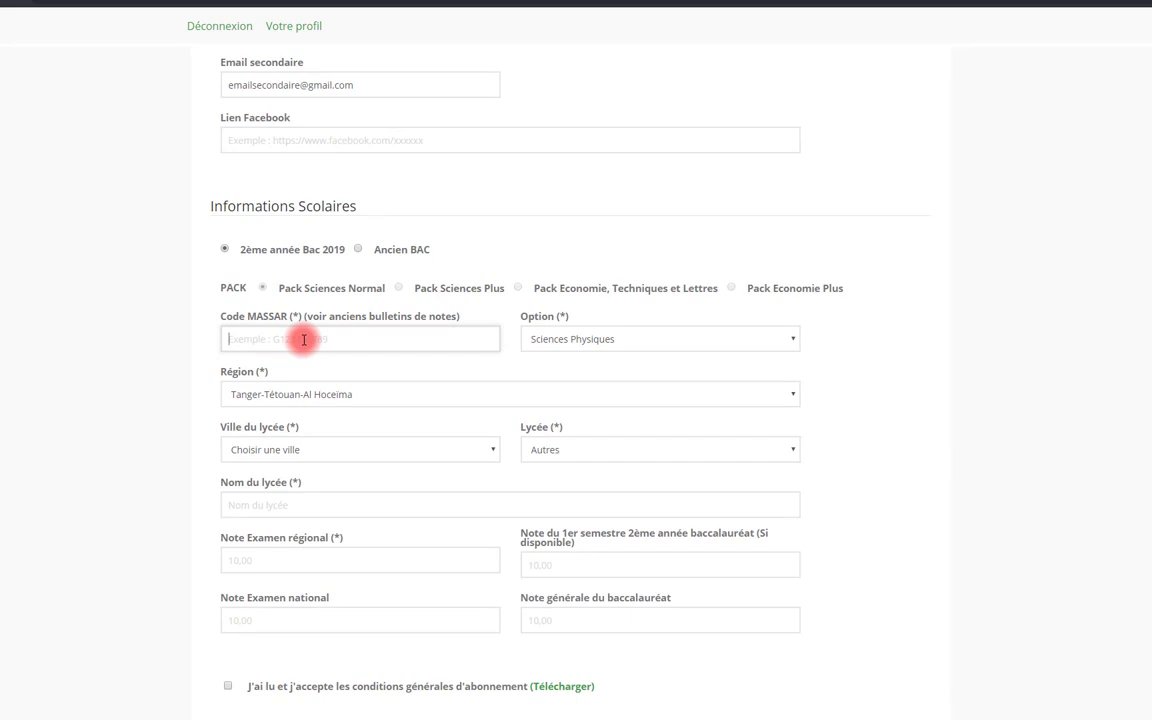
# Enter the student's MASSAR code, pick Sciences Maths A, Marrakech-Safi, MARRAKECH, lycée AL BACHIR, and regional grade 17
pyautogui.write('G123456789')
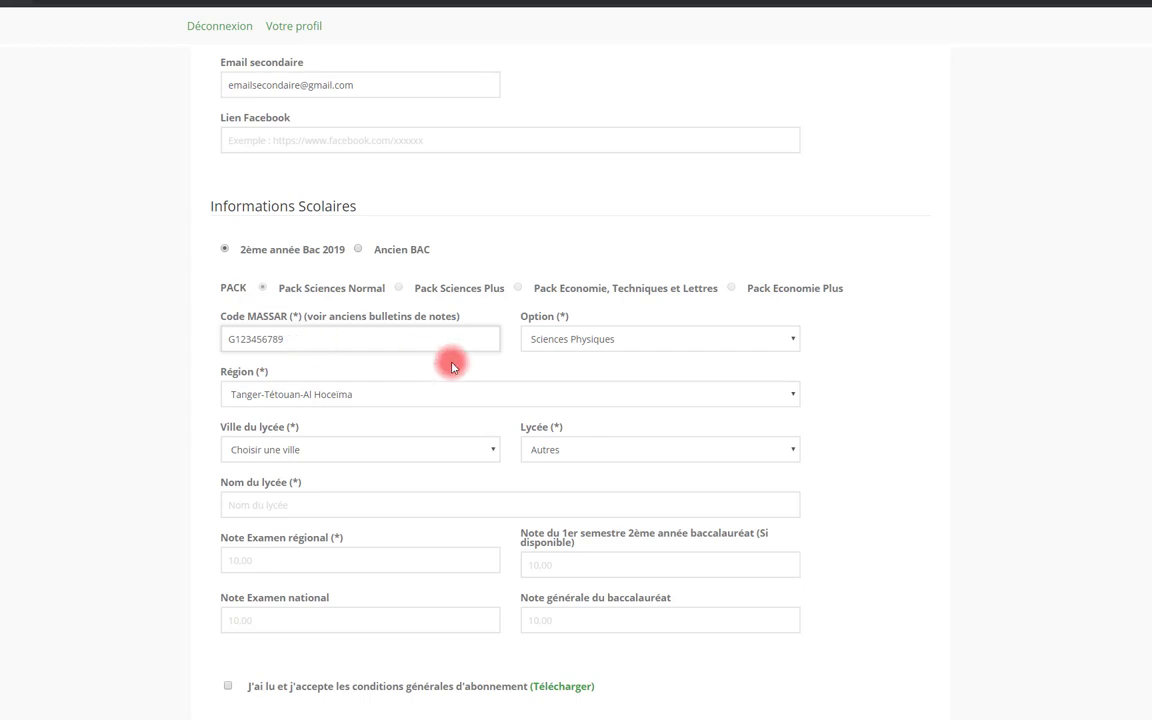
pyautogui.click(572, 340)
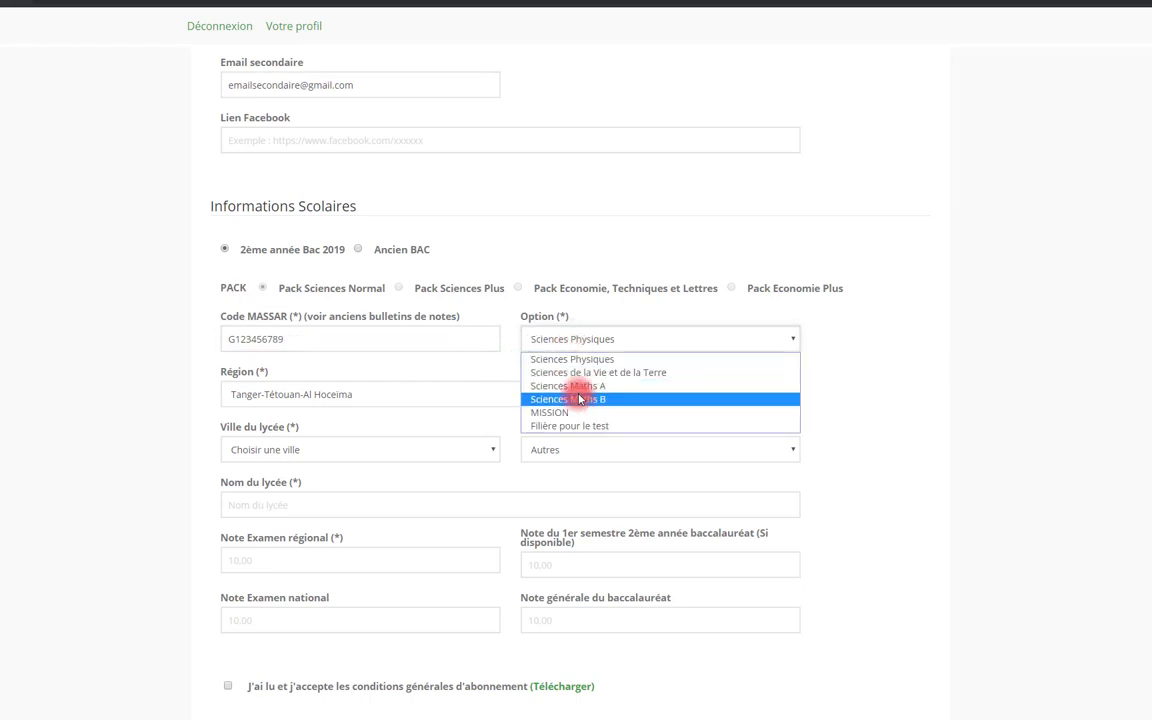
pyautogui.click(576, 386)
pyautogui.click(380, 398)
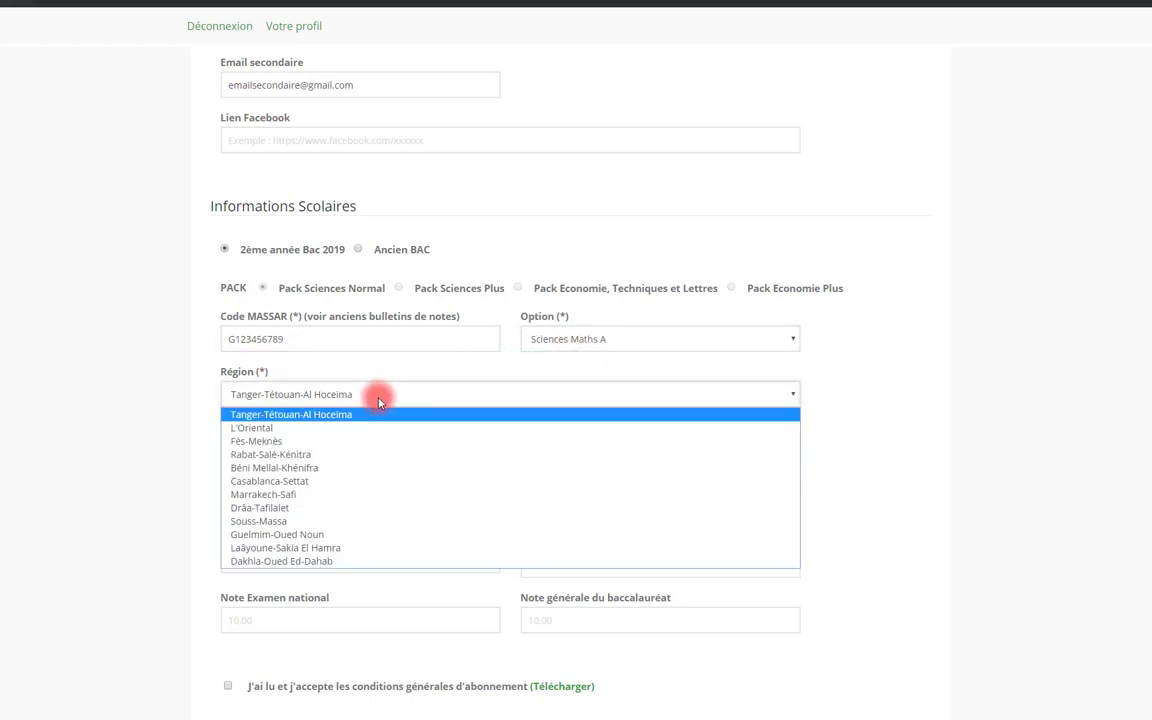
pyautogui.click(322, 494)
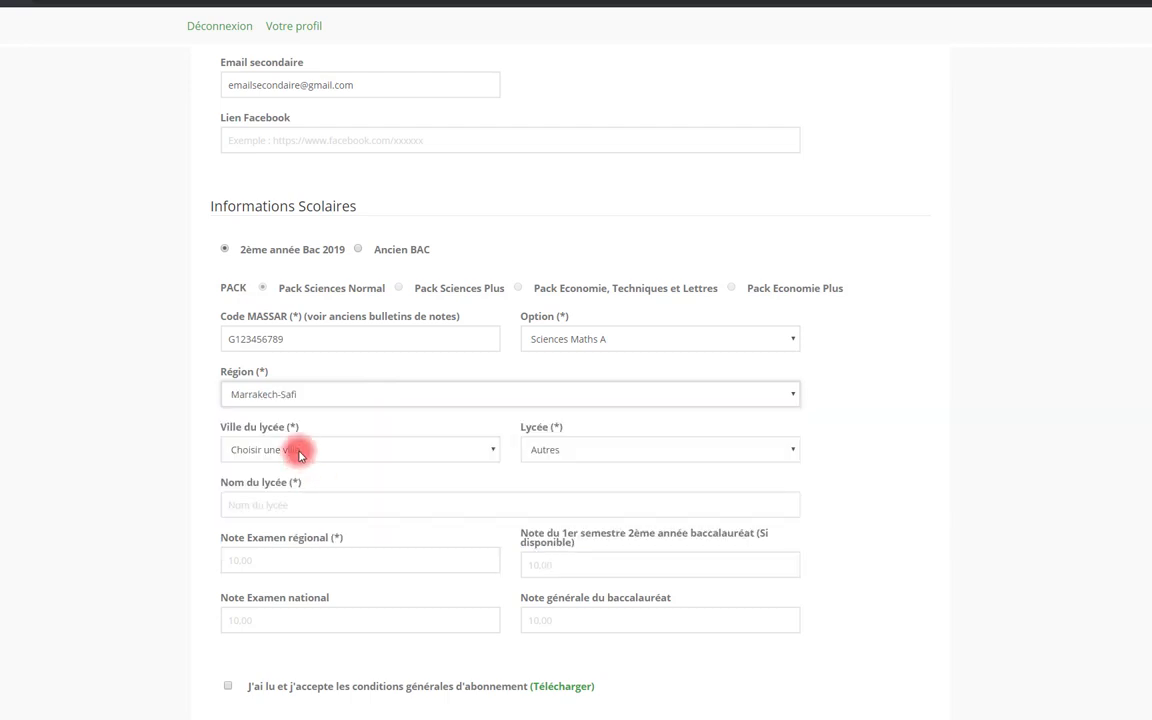
pyautogui.click(298, 451)
pyautogui.click(298, 497)
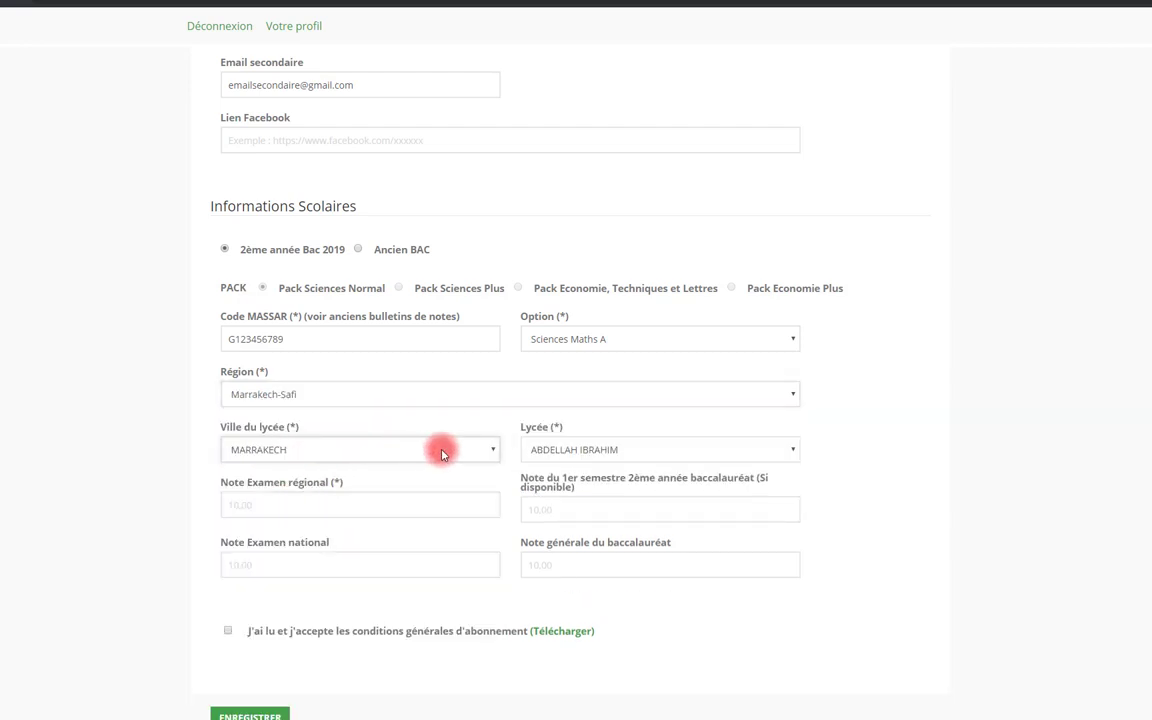
pyautogui.click(578, 449)
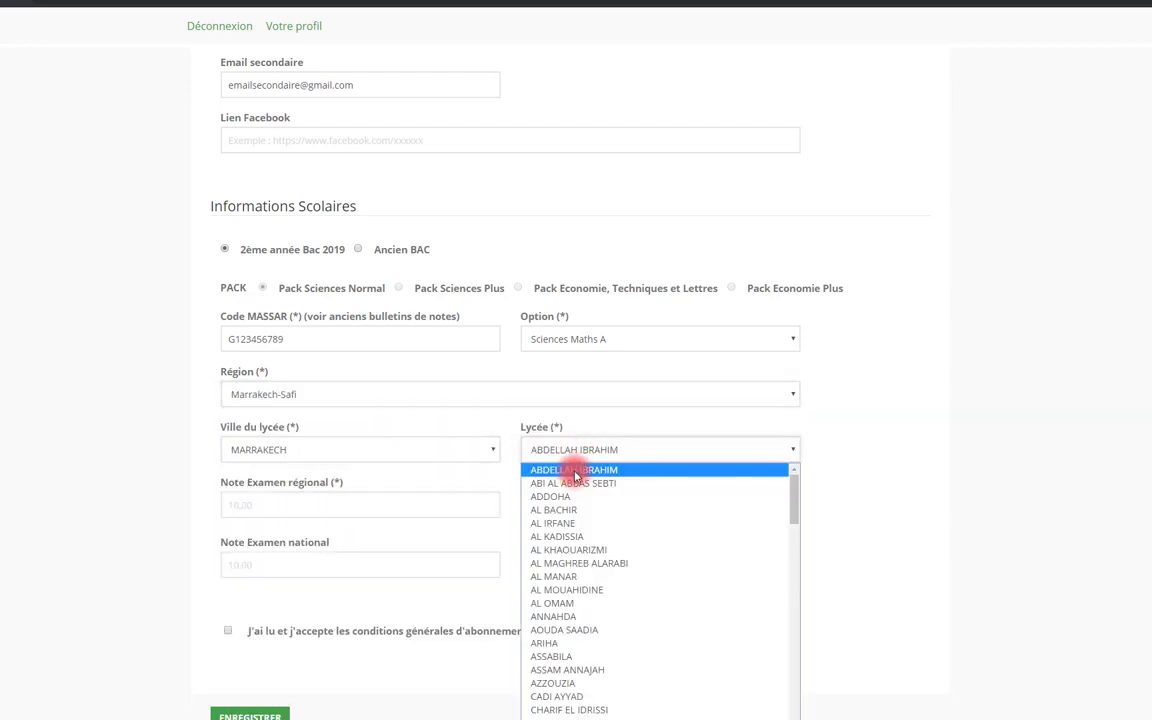
pyautogui.click(288, 506)
pyautogui.write('17')
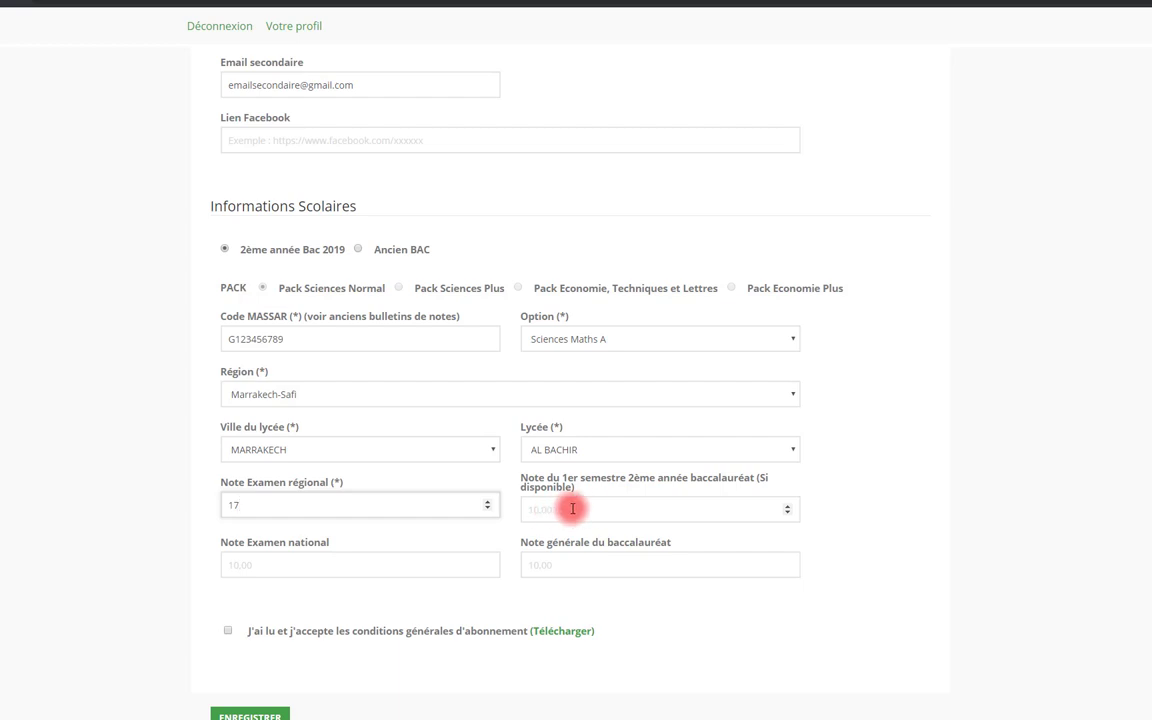
# Accept the general subscription terms and save the completed profile with ENREGISTRER
pyautogui.scroll(-1, 445, 573)
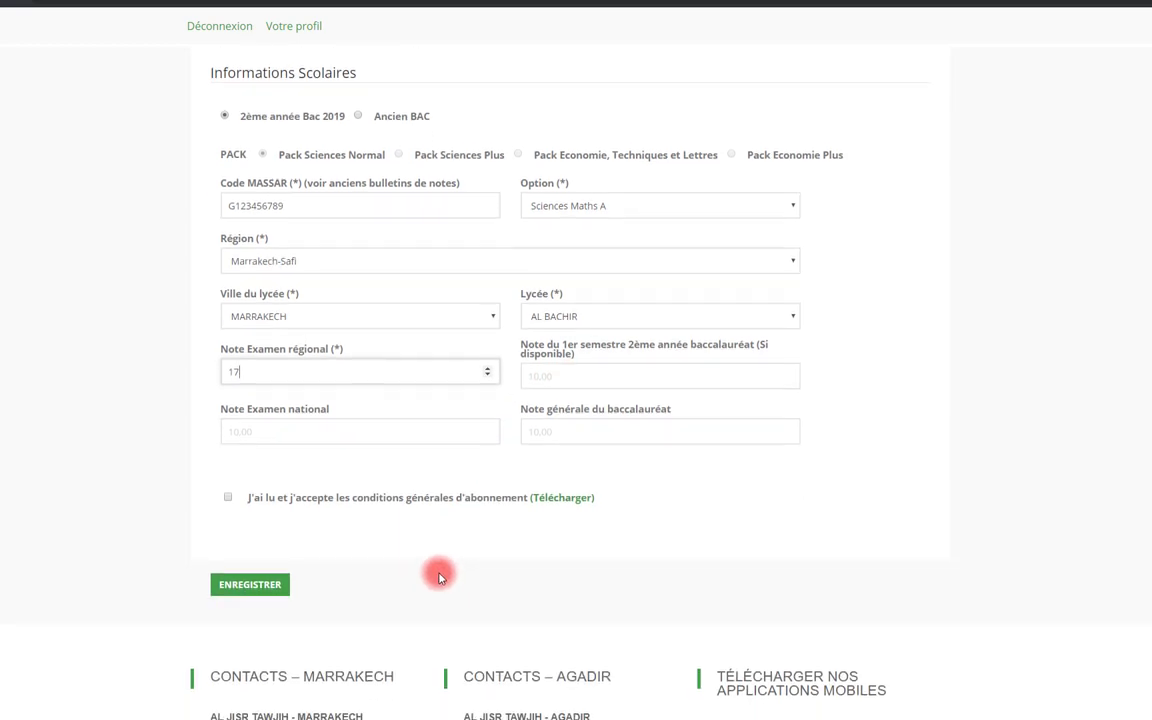
pyautogui.click(228, 497)
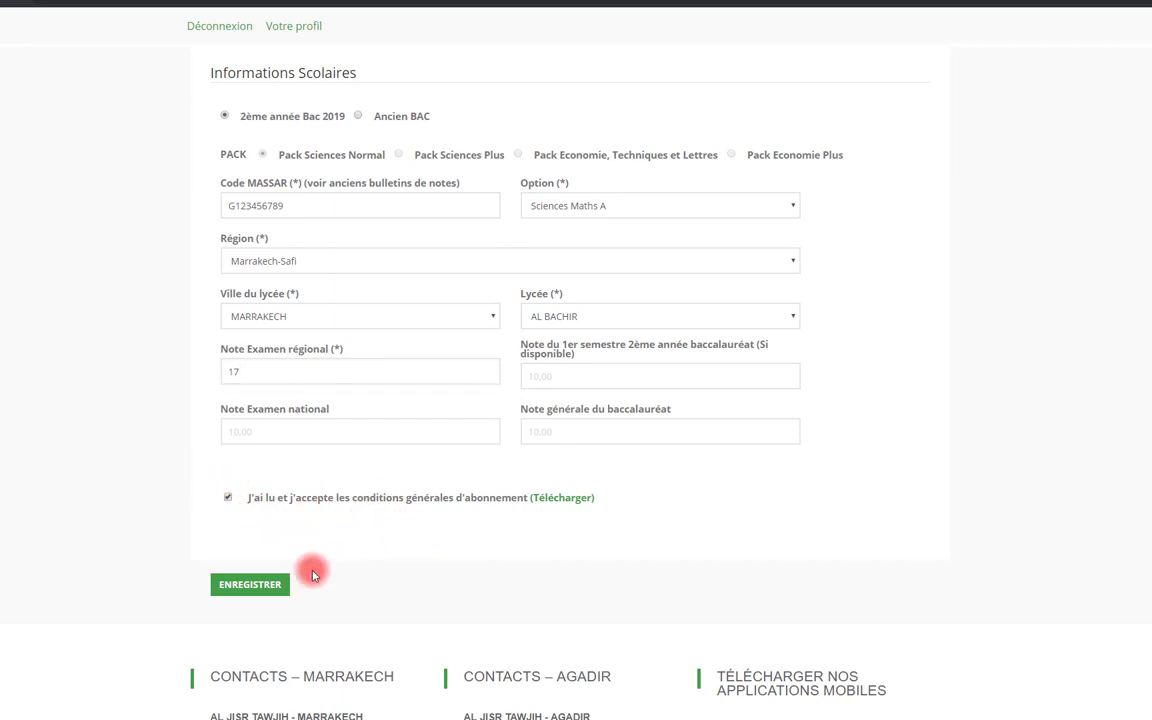
pyautogui.click(252, 587)
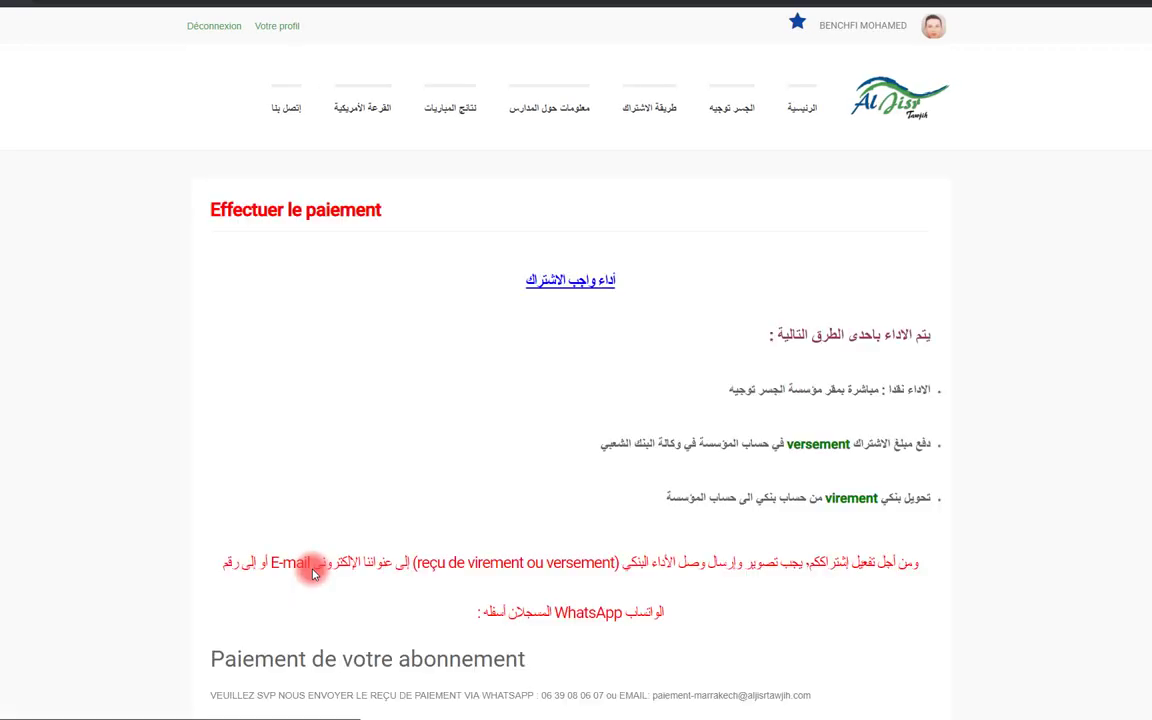
# Scroll down to the bank-transfer details and highlight the 400 DH TTC amount due
pyautogui.scroll(-1, 335, 372)
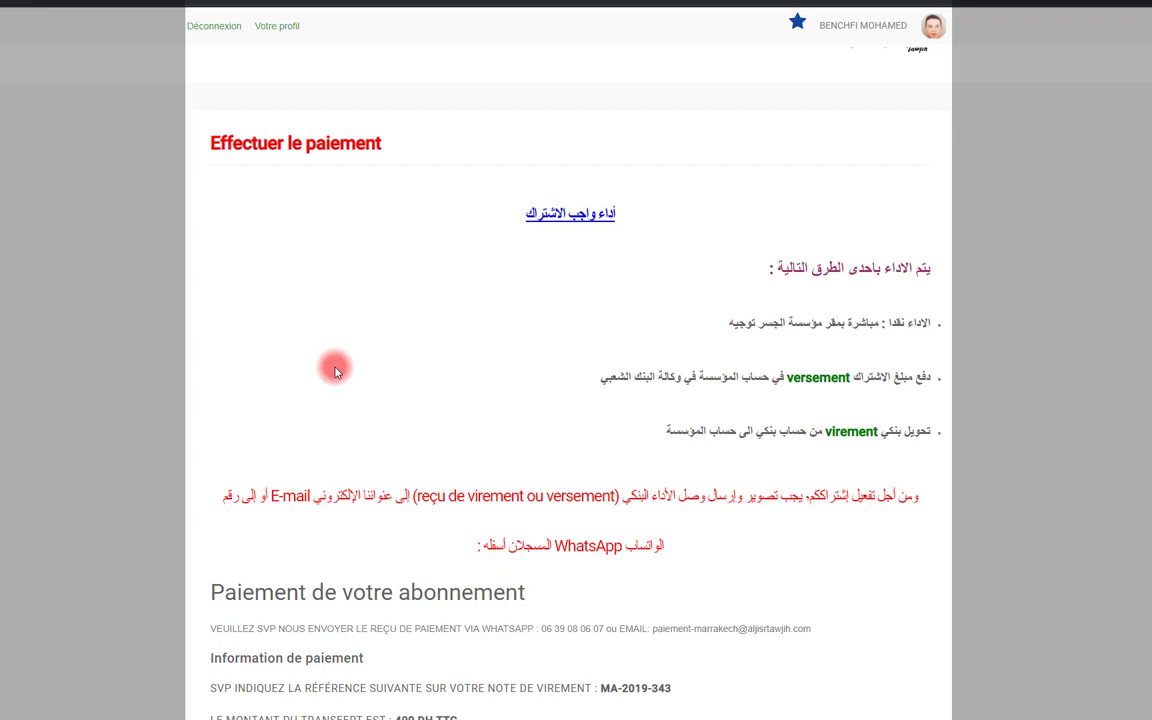
pyautogui.scroll(-3, 342, 420)
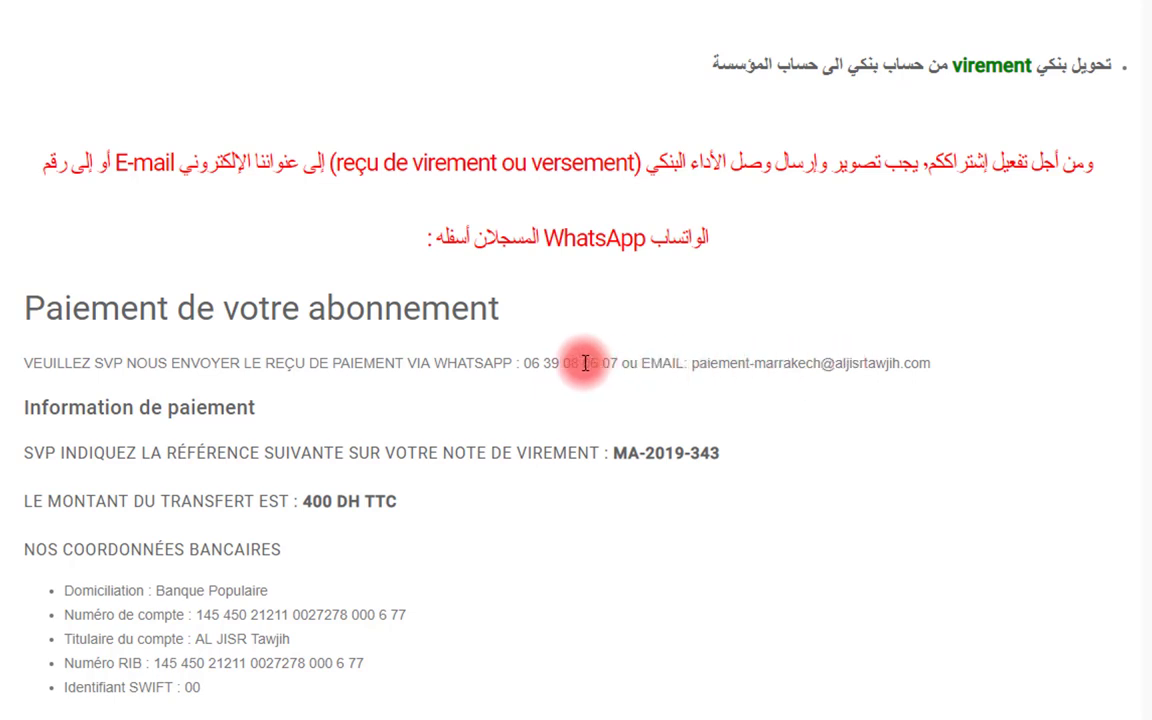
pyautogui.scroll(-1, 585, 363)
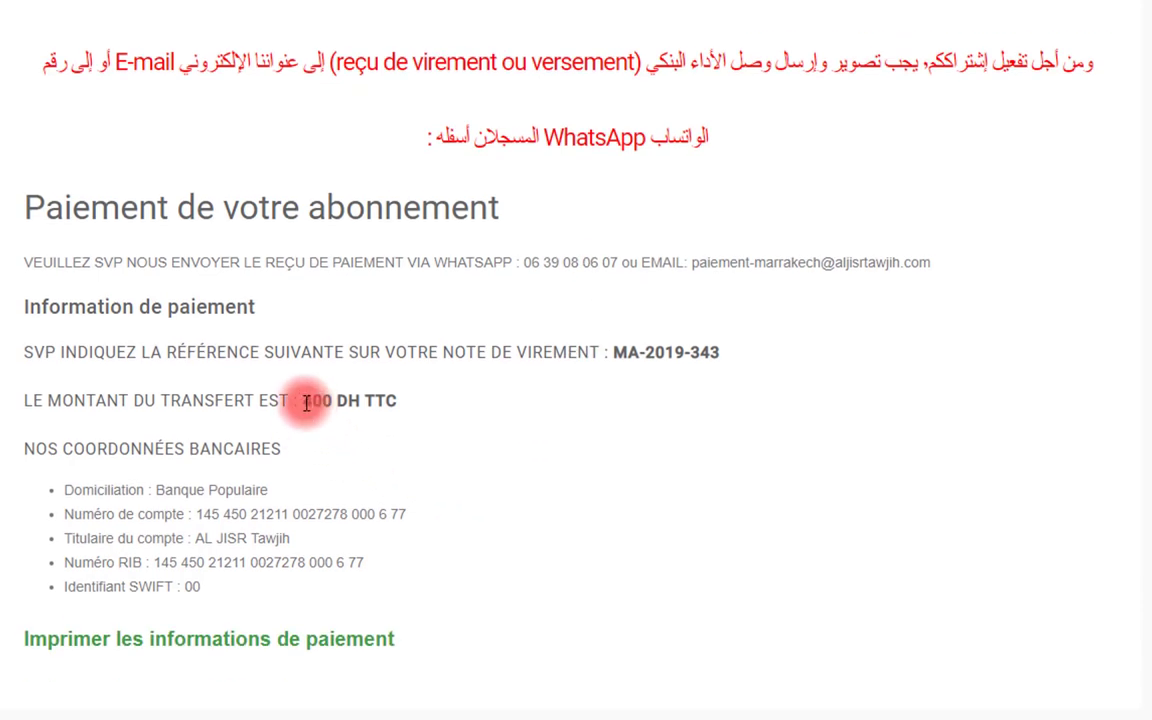
pyautogui.moveTo(306, 401); pyautogui.dragTo(403, 404)
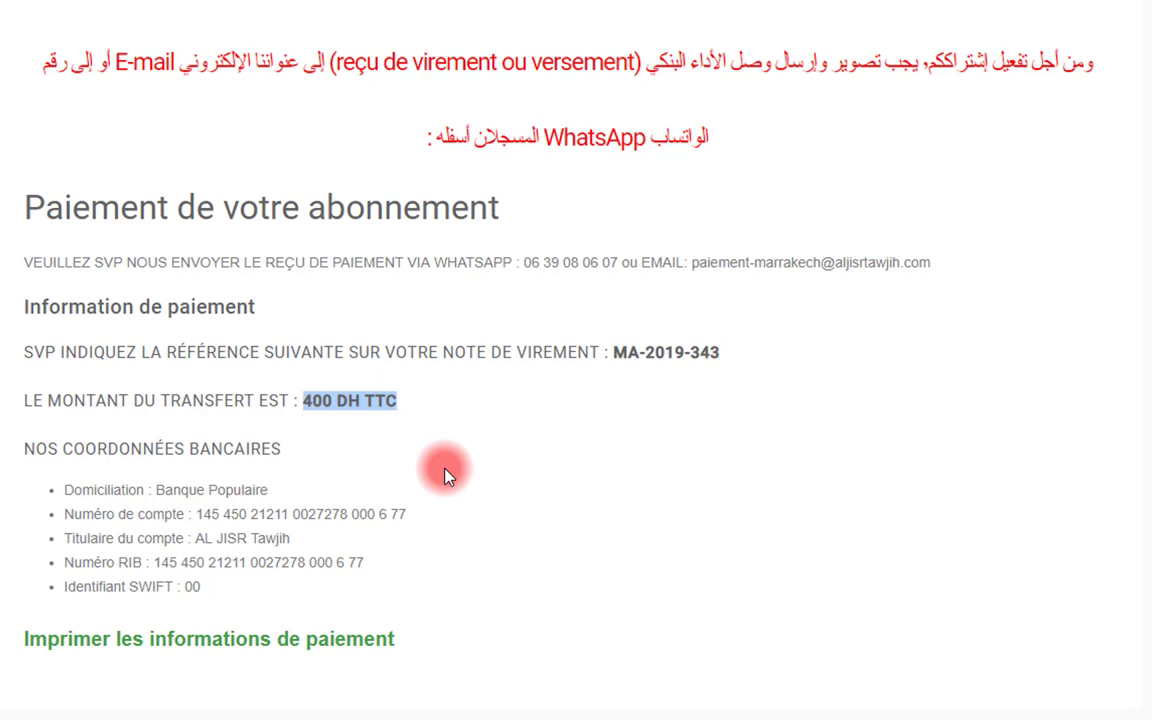
pyautogui.scroll(-1, 445, 475)
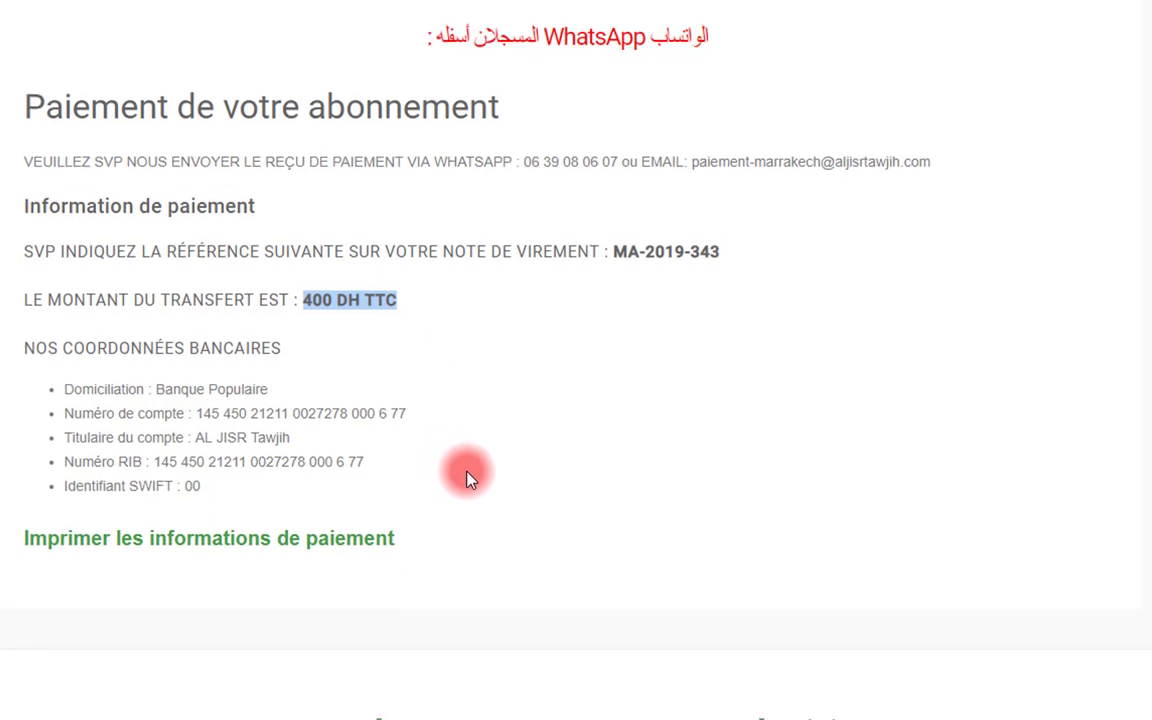